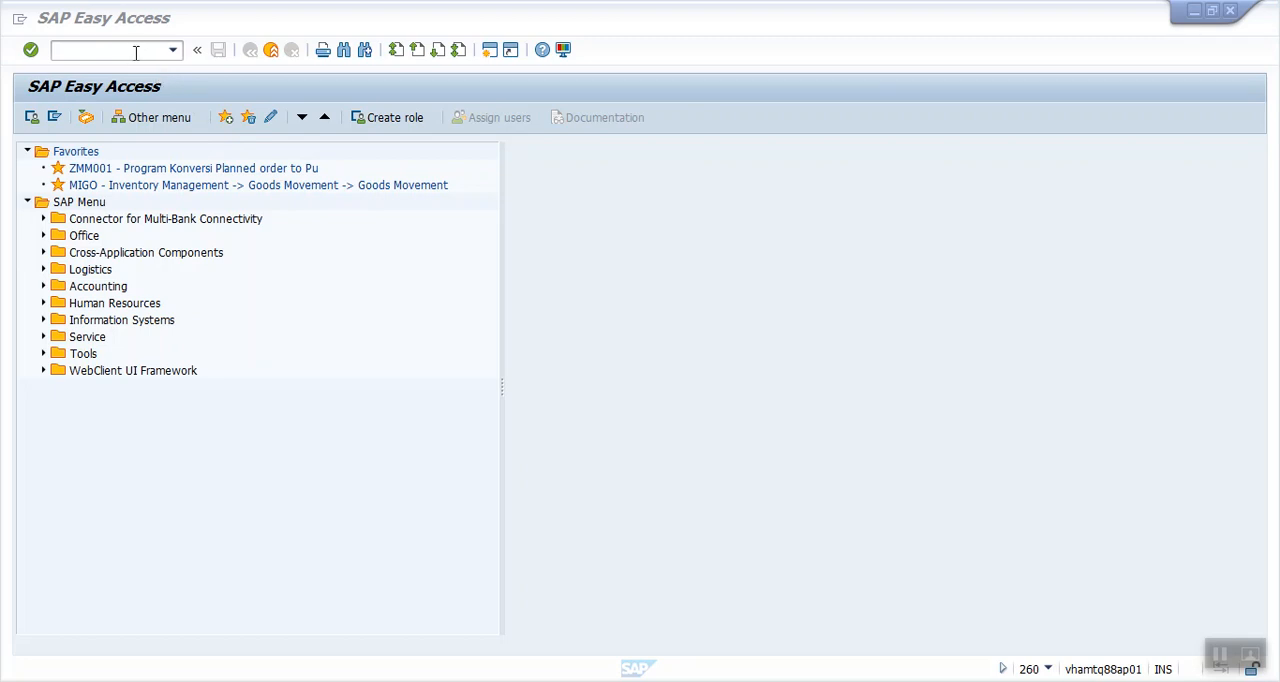
- Open the Subcontracting Cockpit and run the report for plant B1G1 with the preset selection criteria
left_click(136, 53)
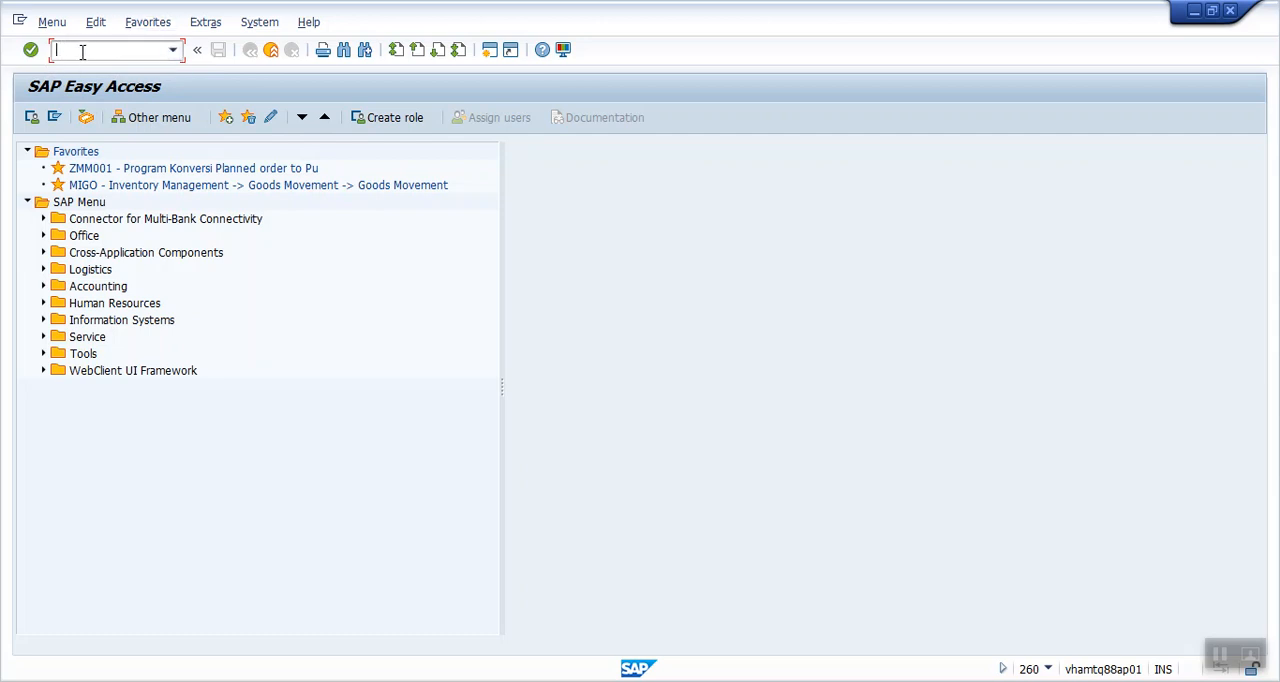
type("ME2ON")
key("Return")
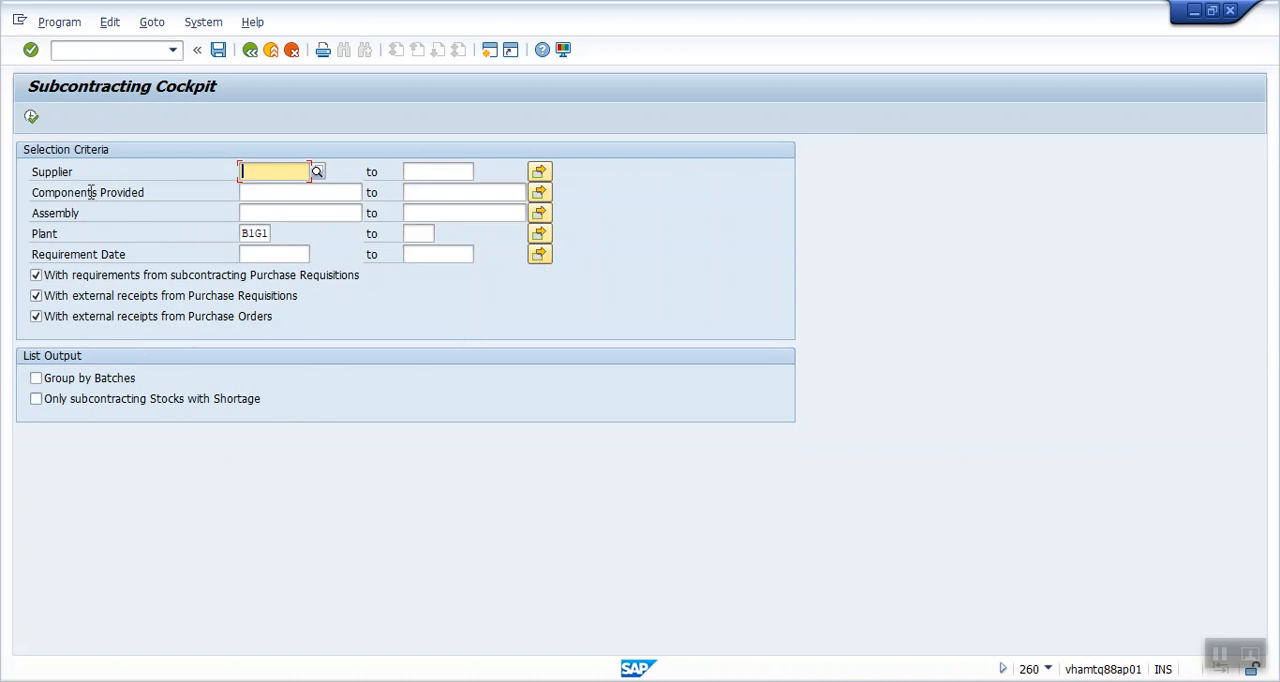
left_click(57, 172)
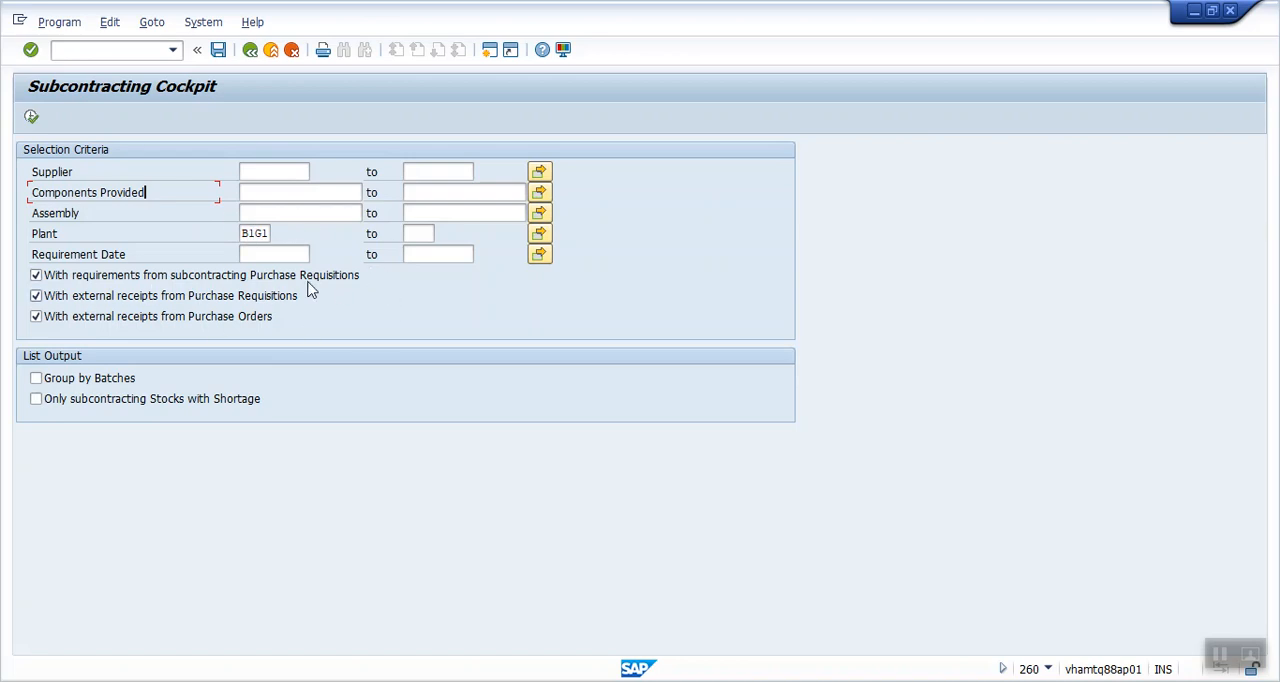
left_click(31, 117)
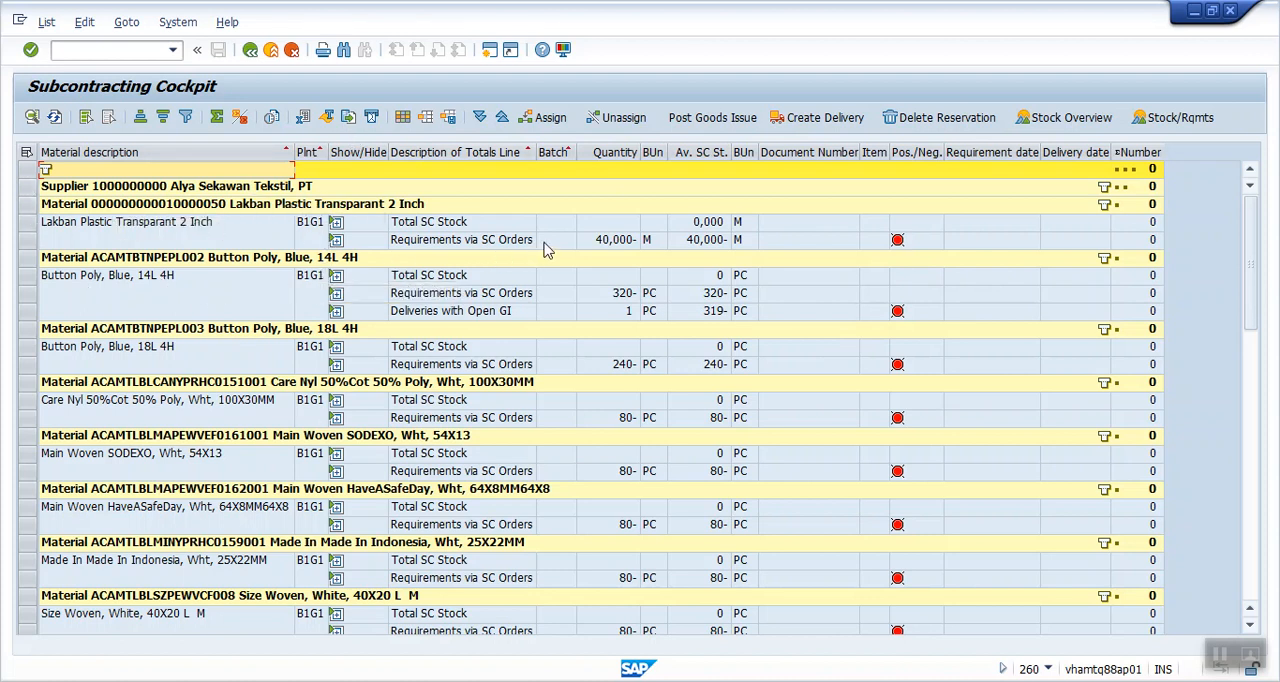
- Examine the SC stock, SC order requirement and open GI delivery lines of Lakban Plastic Transparant 2 Inch and Button Poly, Blue, 14L 4H
left_click(491, 244)
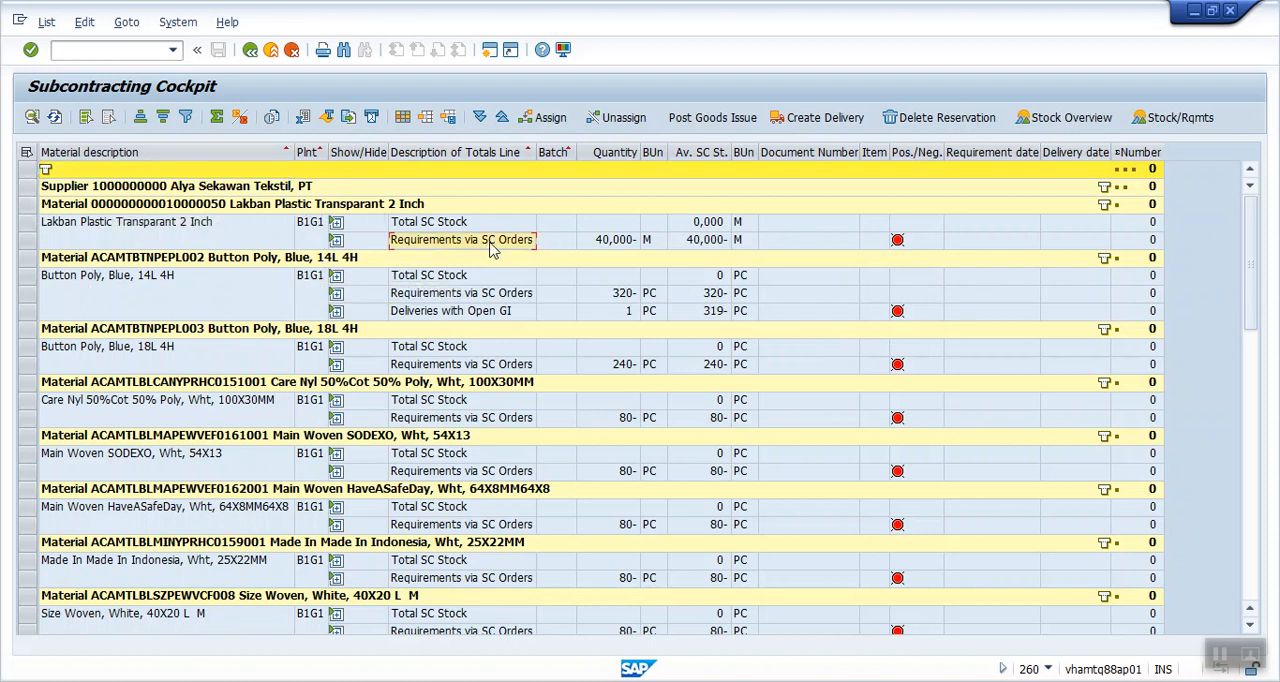
left_click(604, 242)
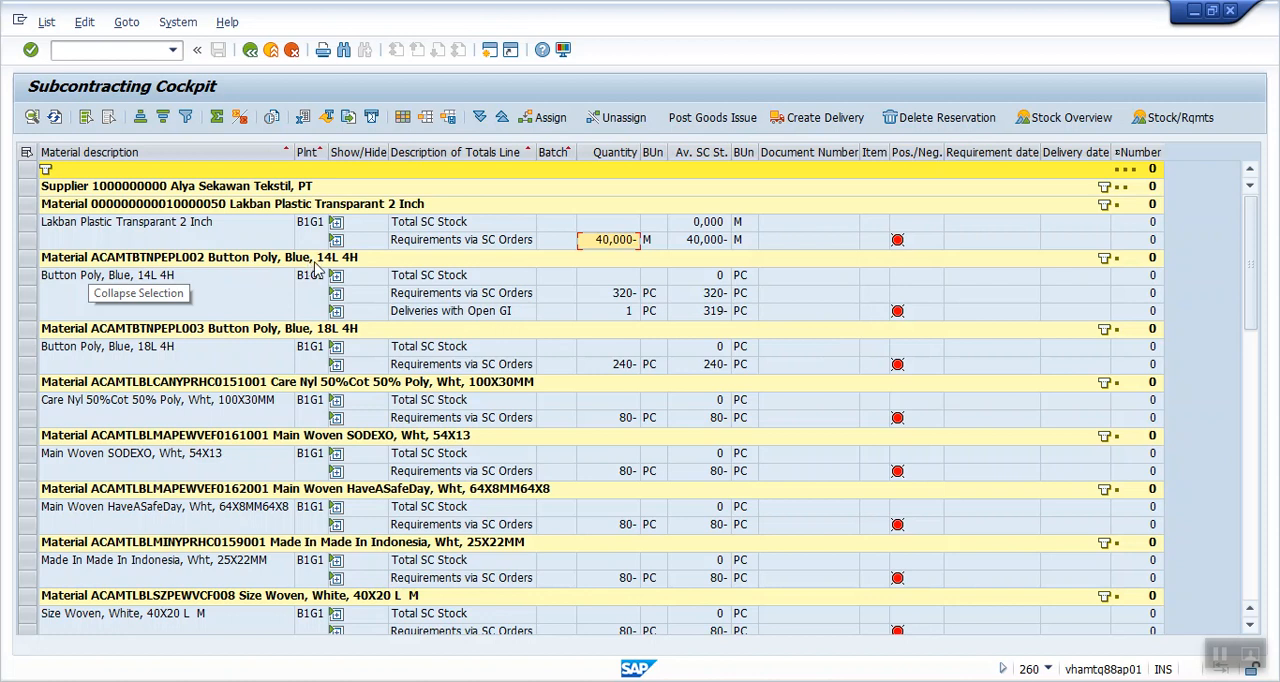
left_click(447, 281)
left_click(464, 298)
left_click(469, 315)
left_click(451, 282)
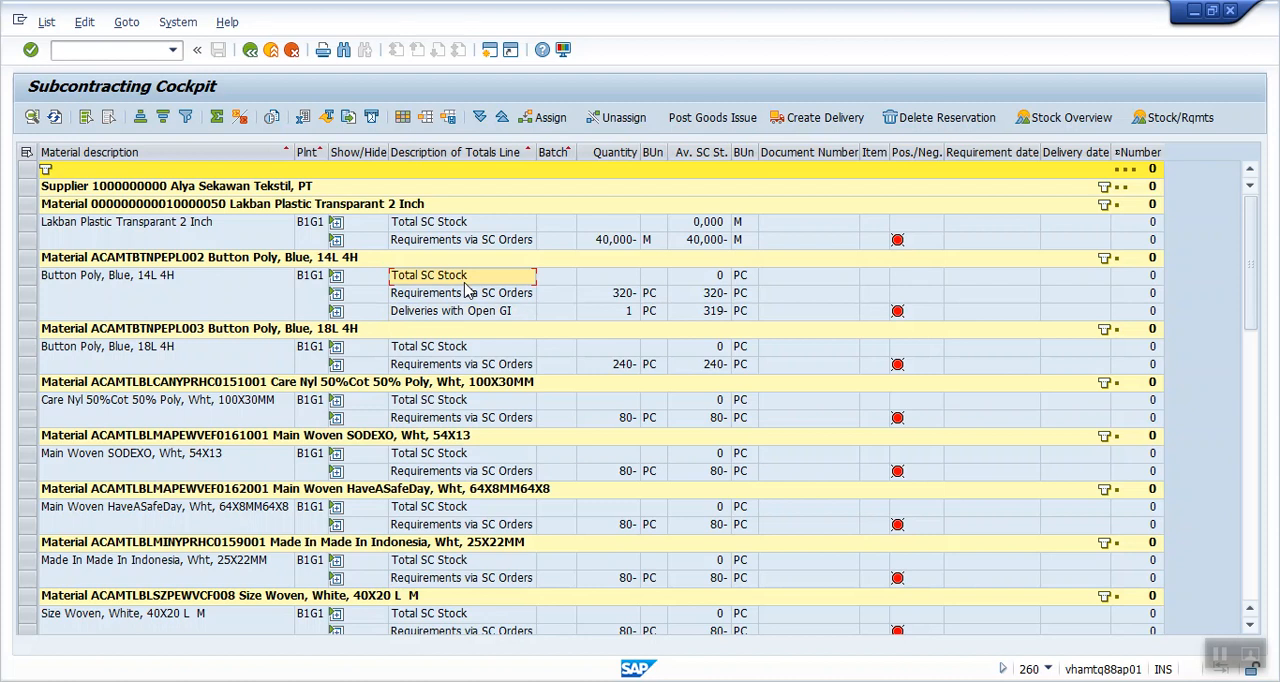
left_click(477, 298)
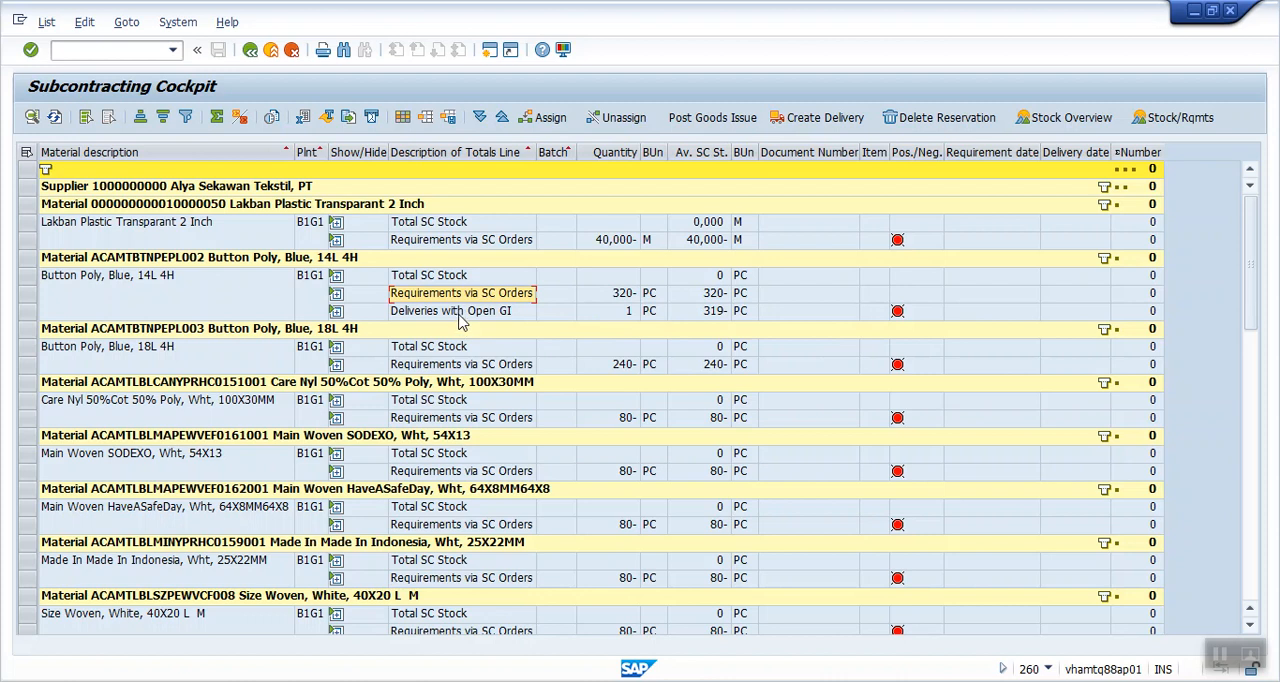
left_click(461, 314)
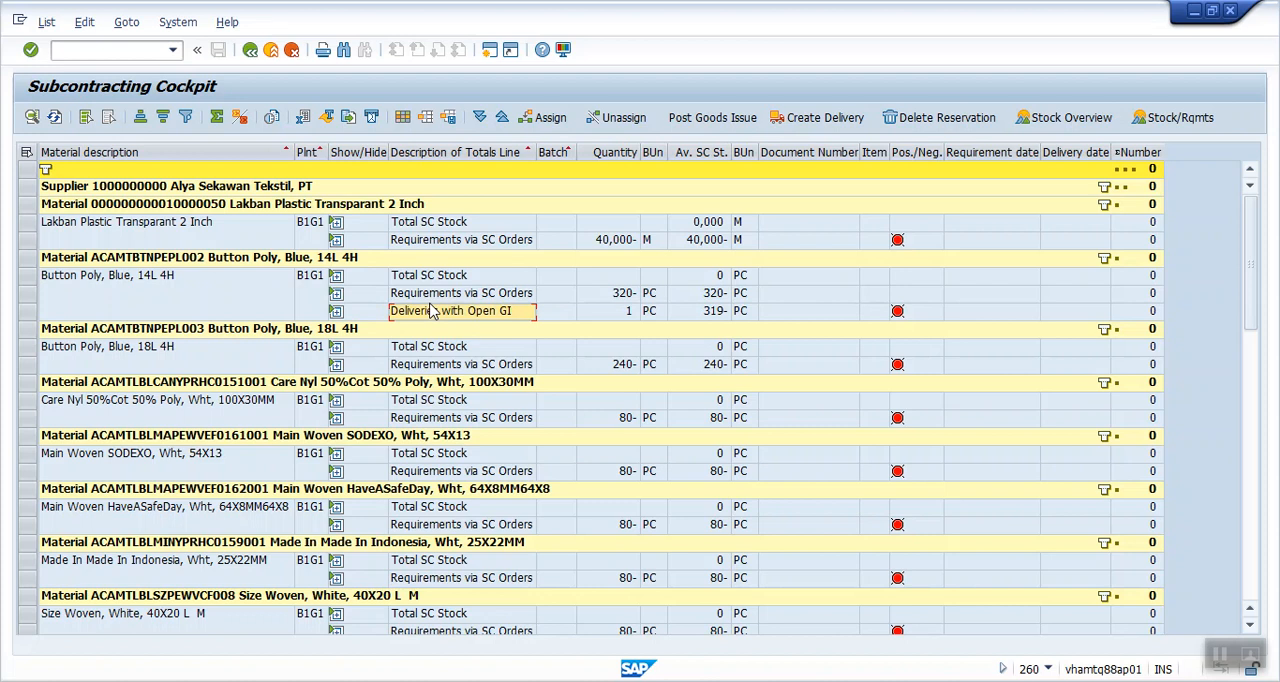
- Show the subcontracting purchase orders behind the Requirements via SC Orders line of Button Poly, Blue, 14L 4H
left_click(338, 294)
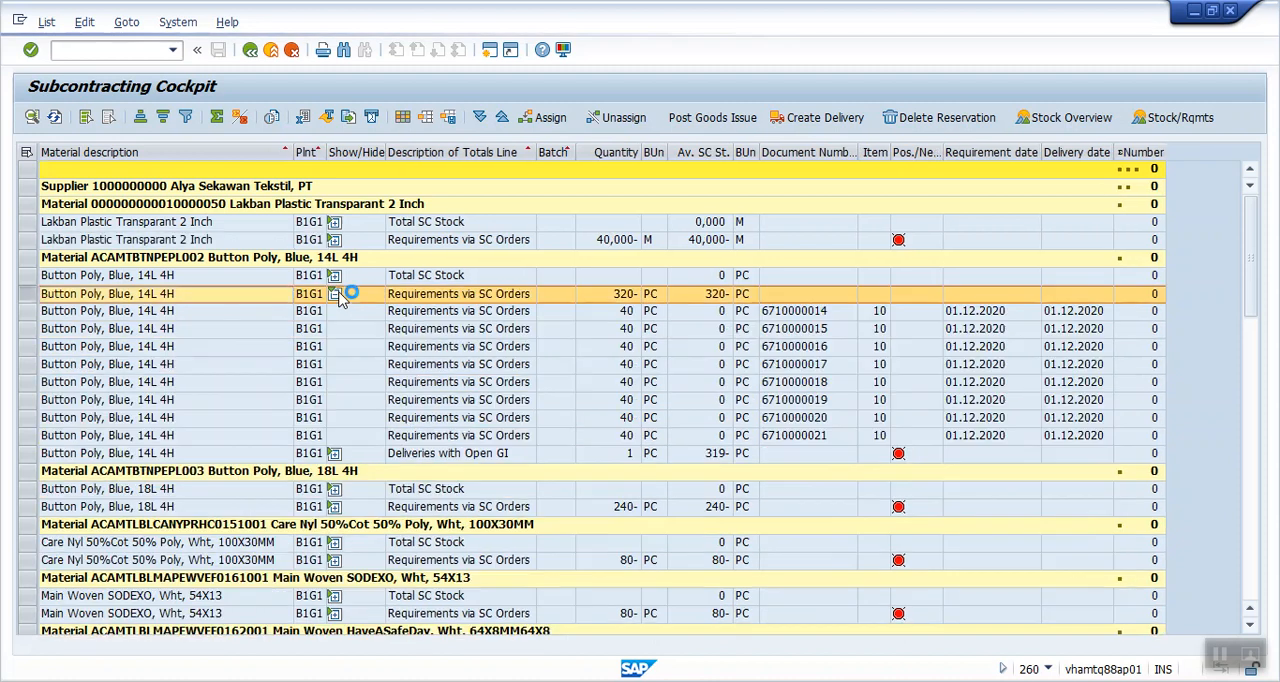
left_click(800, 312)
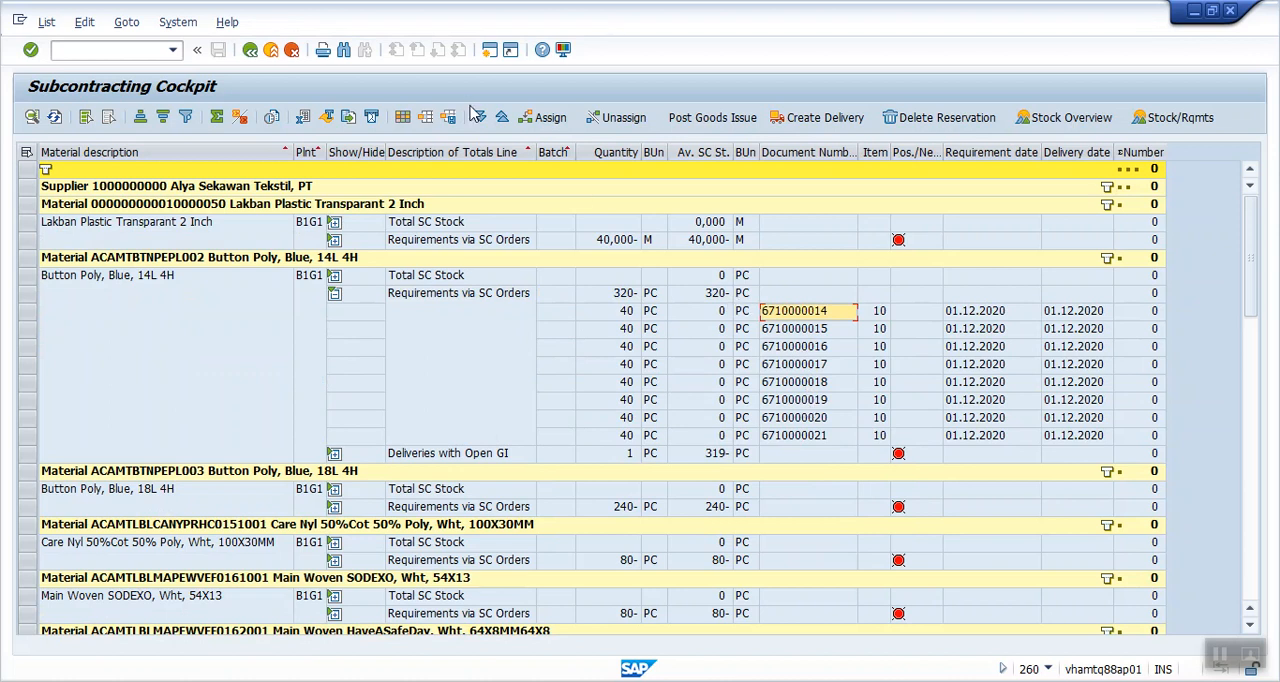
- Change the list layout, sorting the available columns alphabetically and adding PO Buyer, Style and Style Desc to the displayed columns
left_click(403, 118)
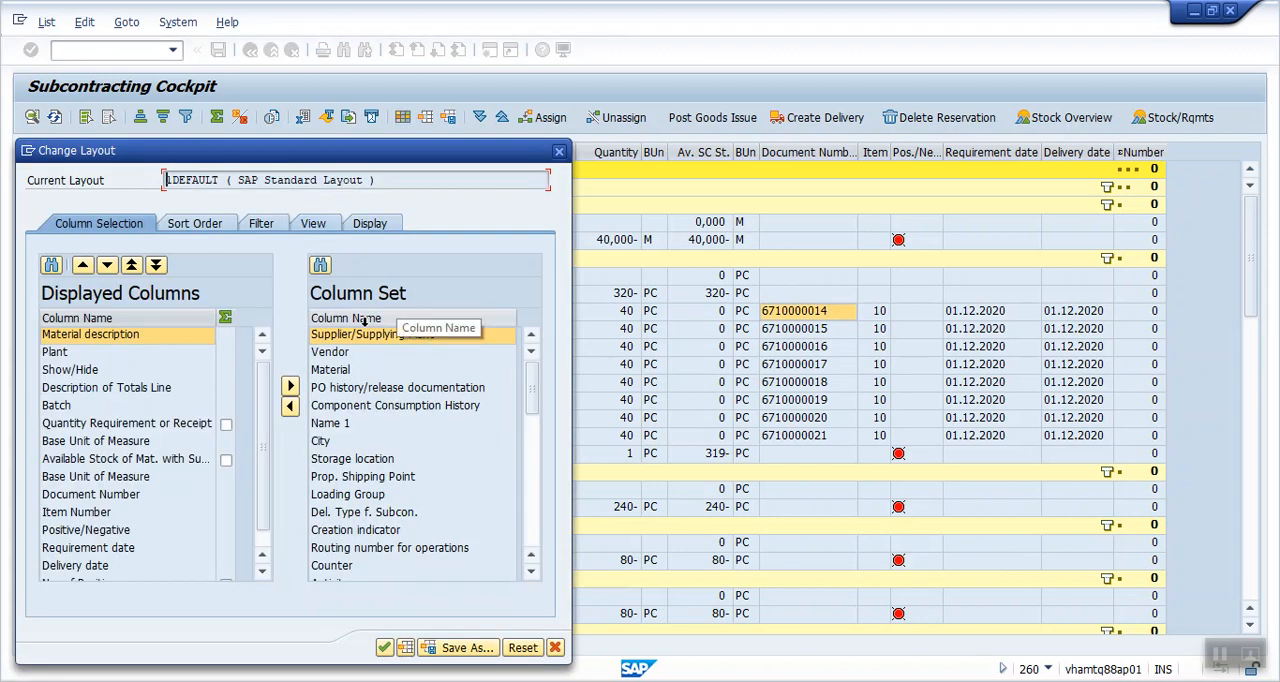
left_click(364, 318)
scroll(389, 397, "down", 3)
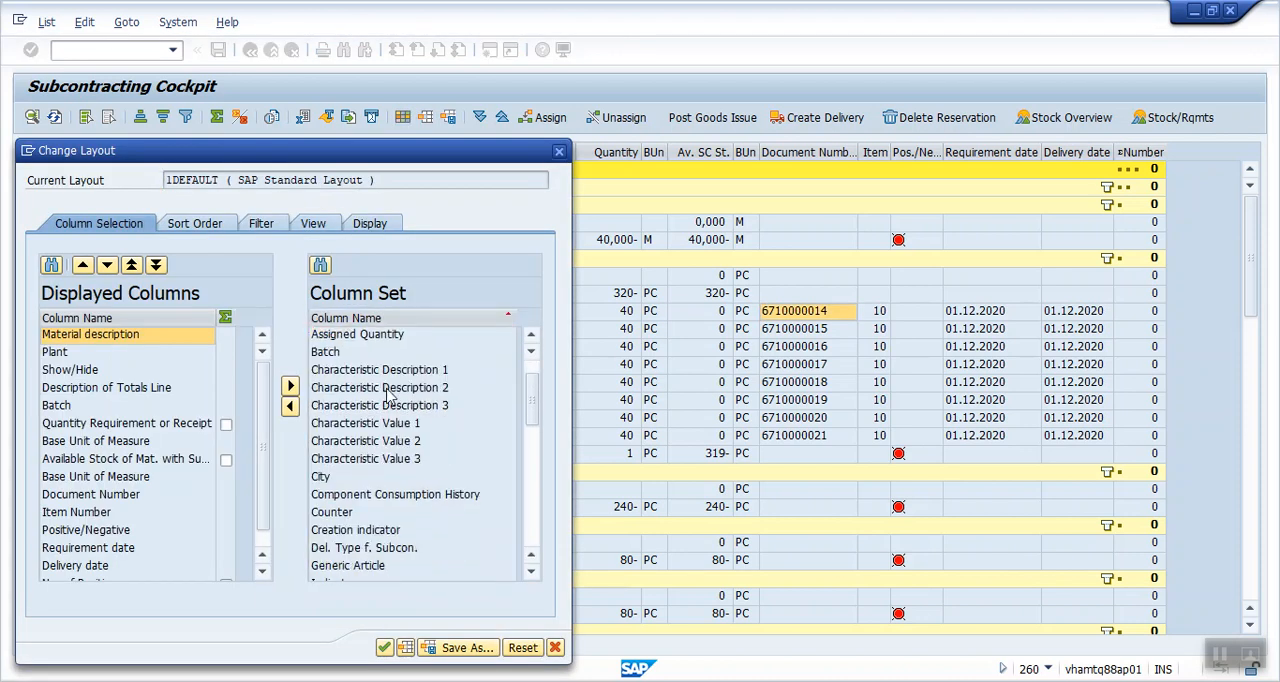
scroll(389, 396, "down", 3)
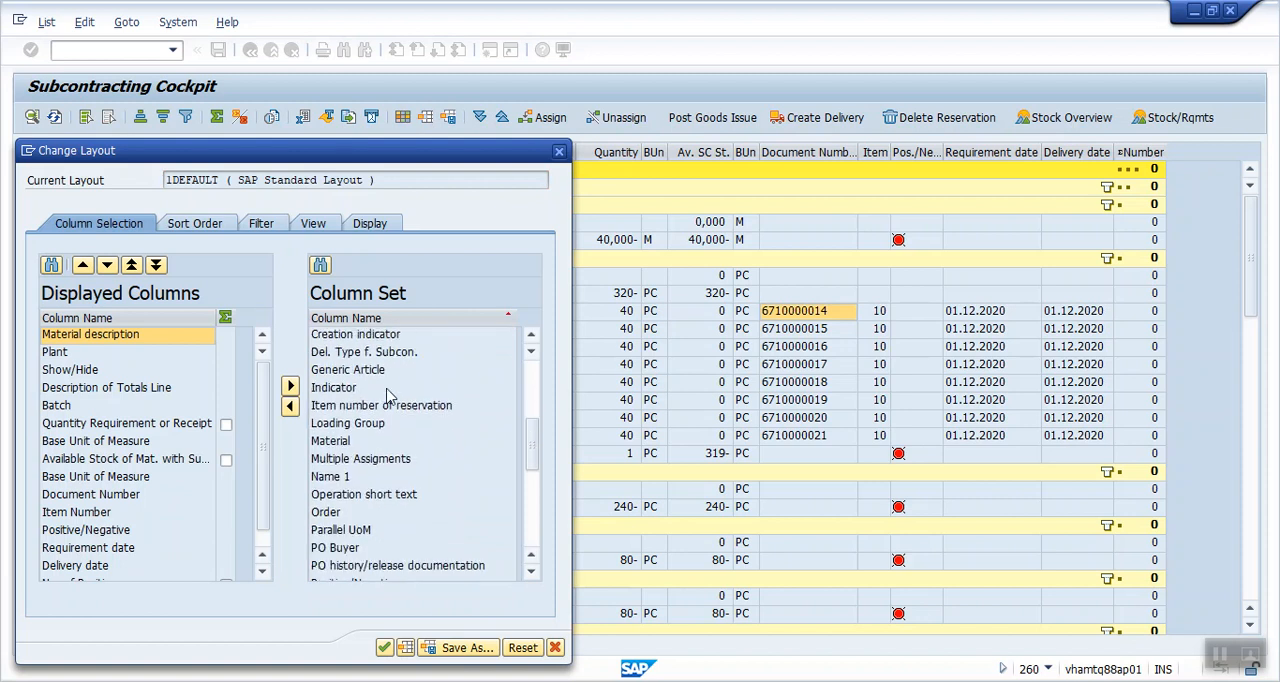
left_click(338, 532)
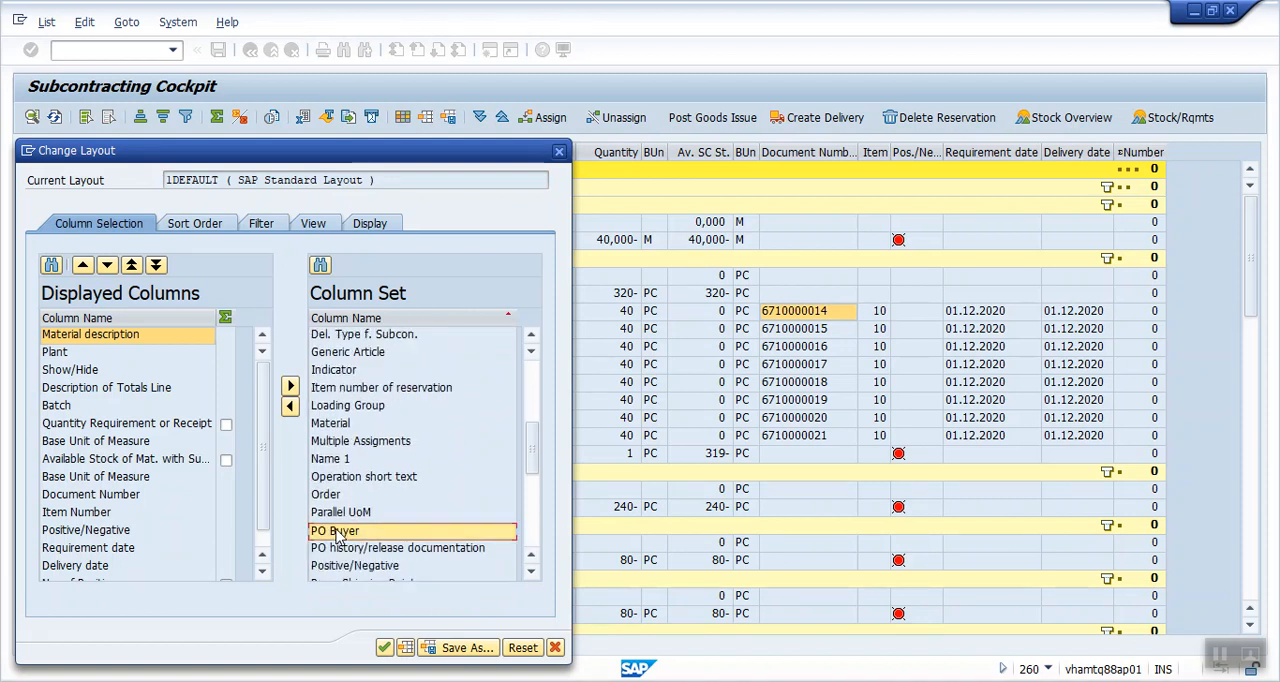
key("Down")
scroll(385, 528, "down", 3)
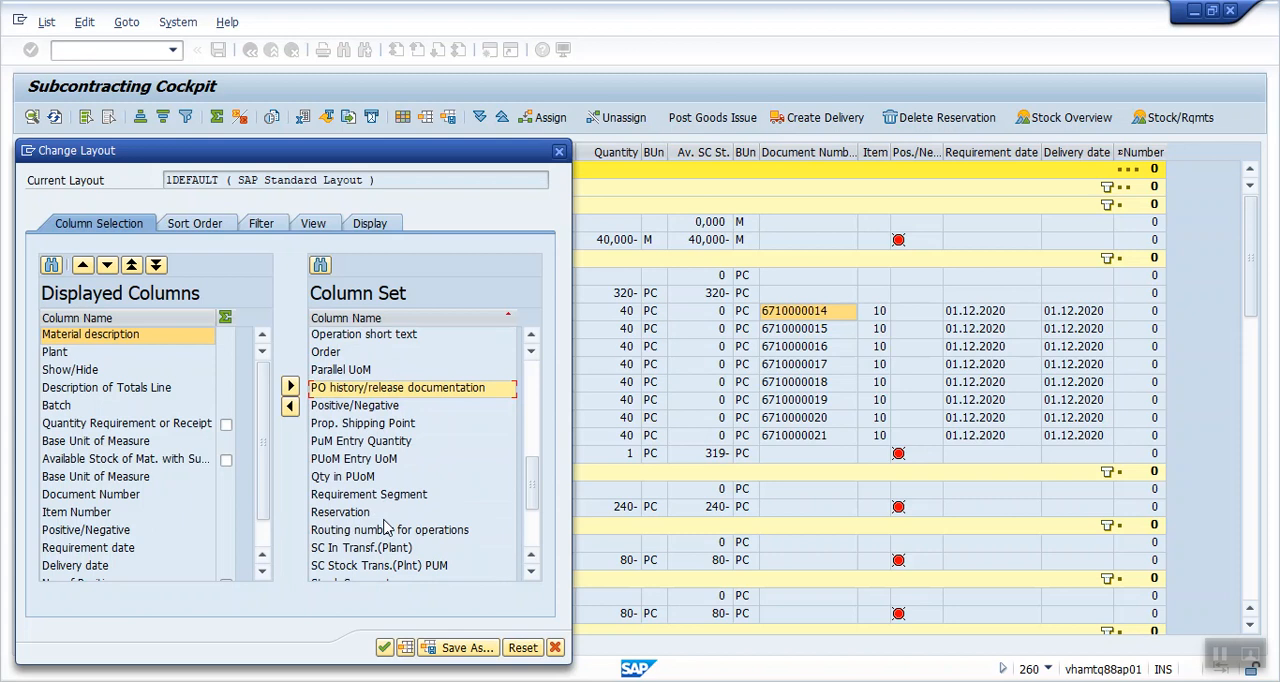
scroll(386, 528, "down", 3)
double_click(332, 496)
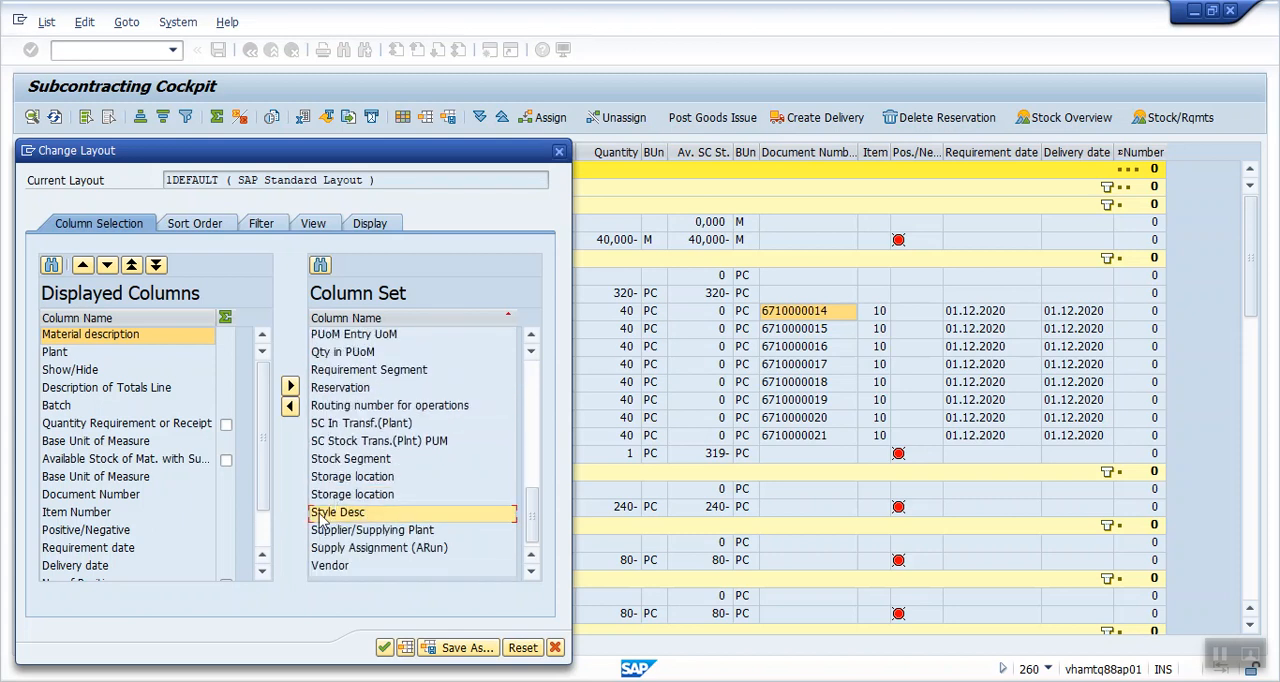
double_click(326, 513)
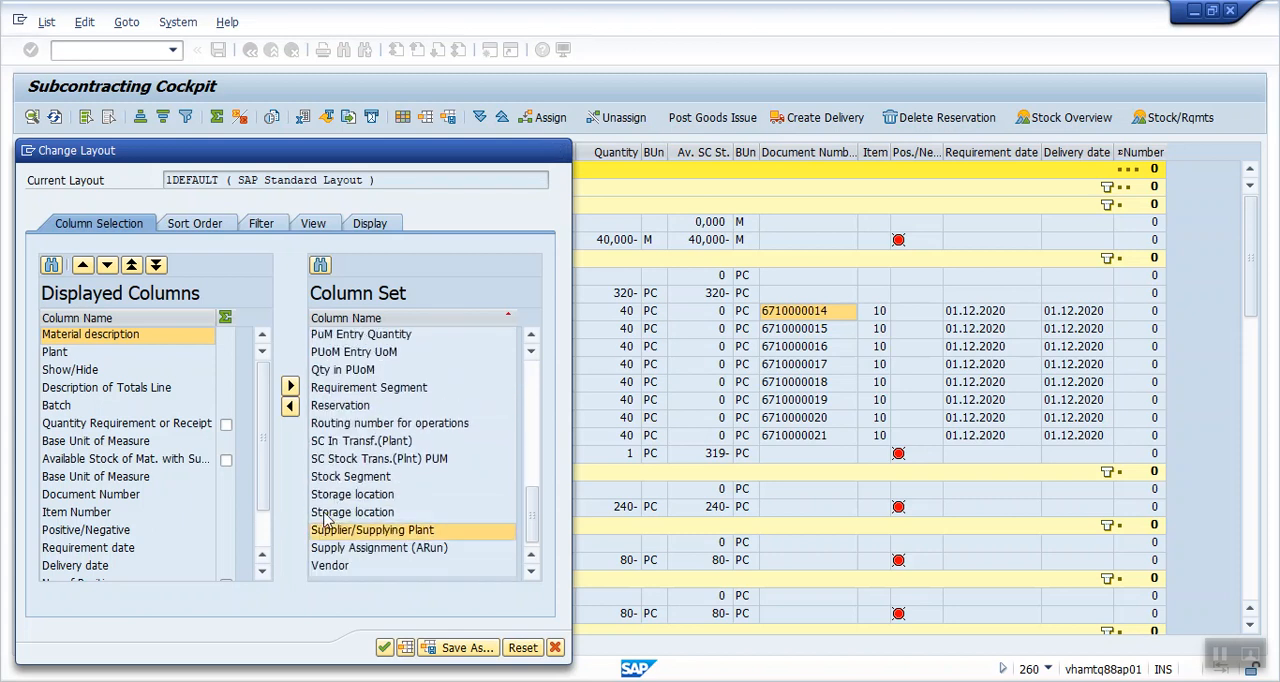
left_click(384, 648)
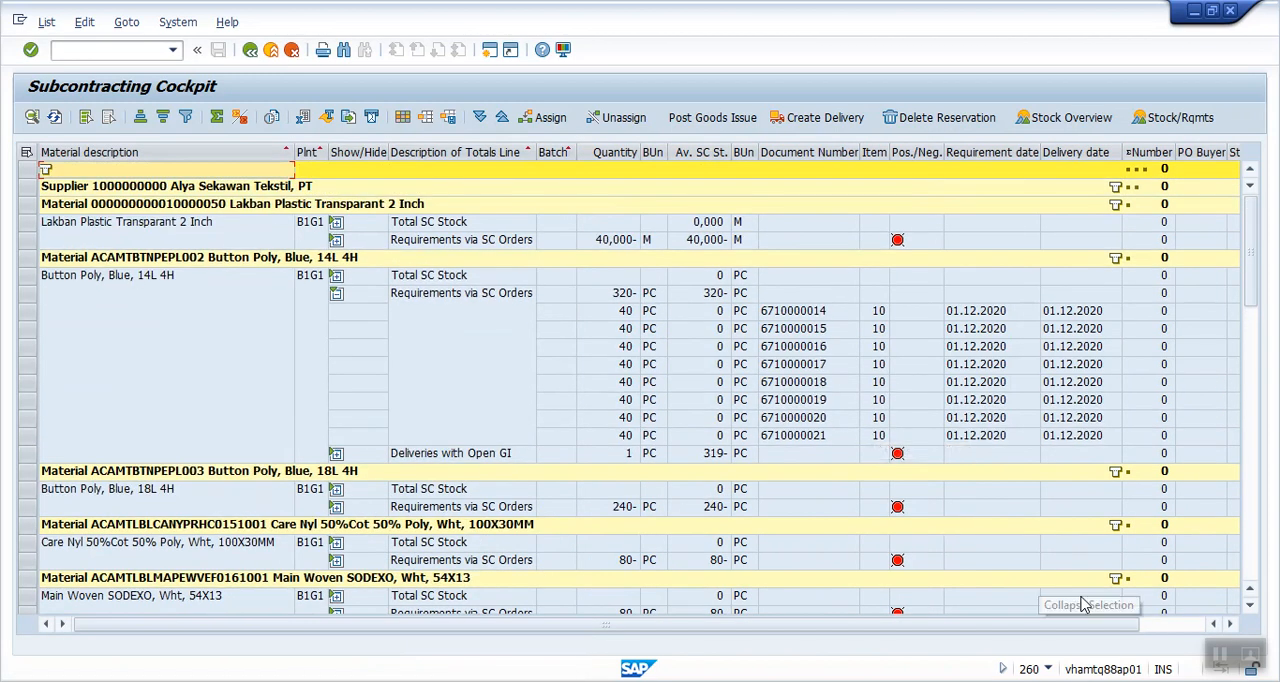
- Check the PO Buyer, Style and Style Desc columns across the materials in the list
left_click(1170, 623)
scroll(985, 482, "down", 3)
scroll(985, 482, "down", 10)
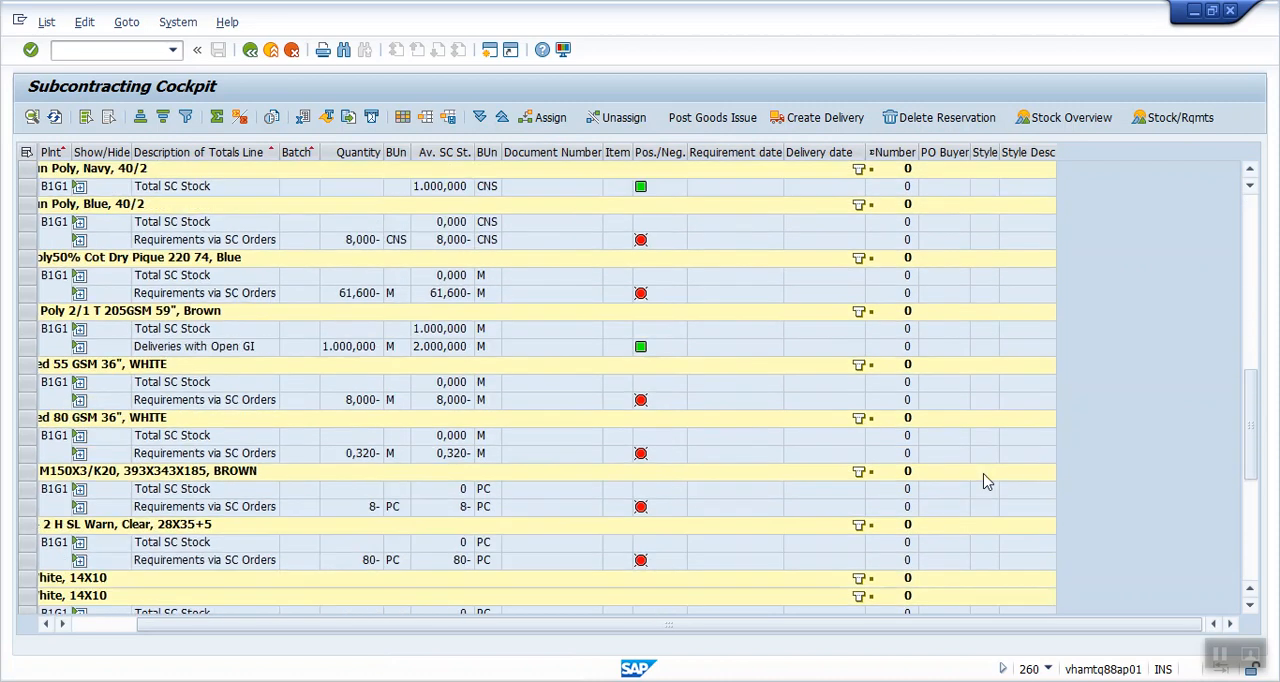
scroll(985, 482, "up", 15)
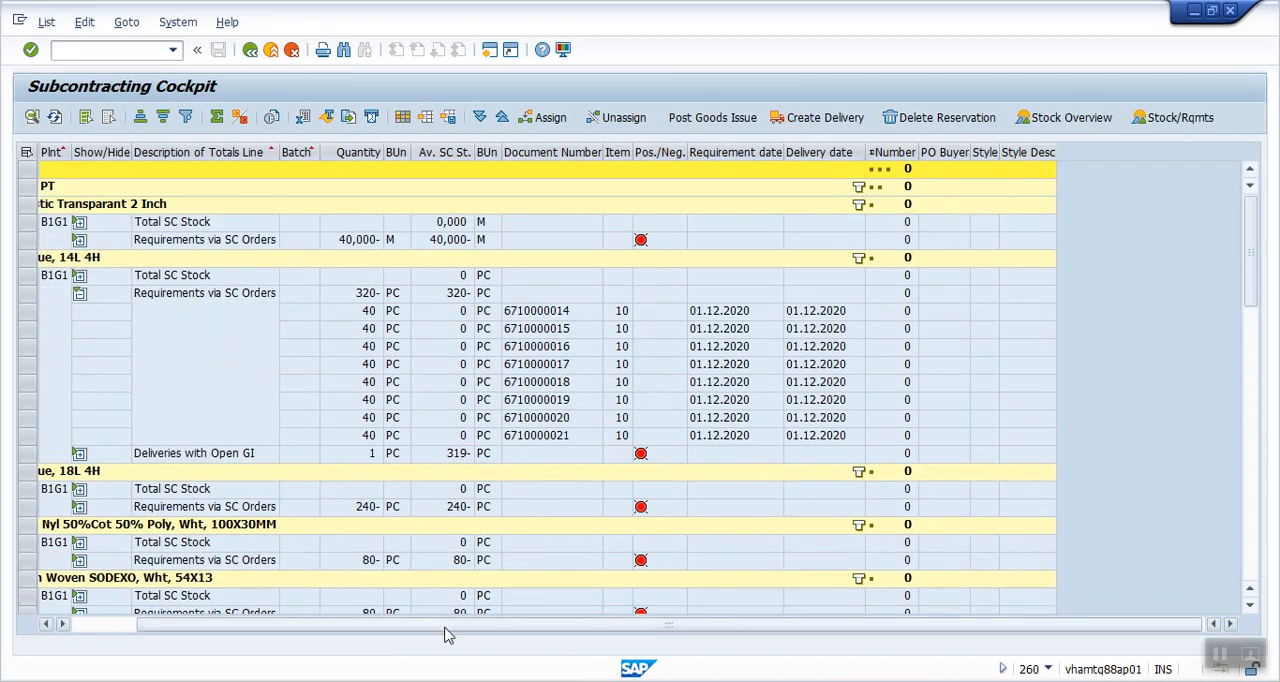
left_click_drag(443, 634, 267, 637)
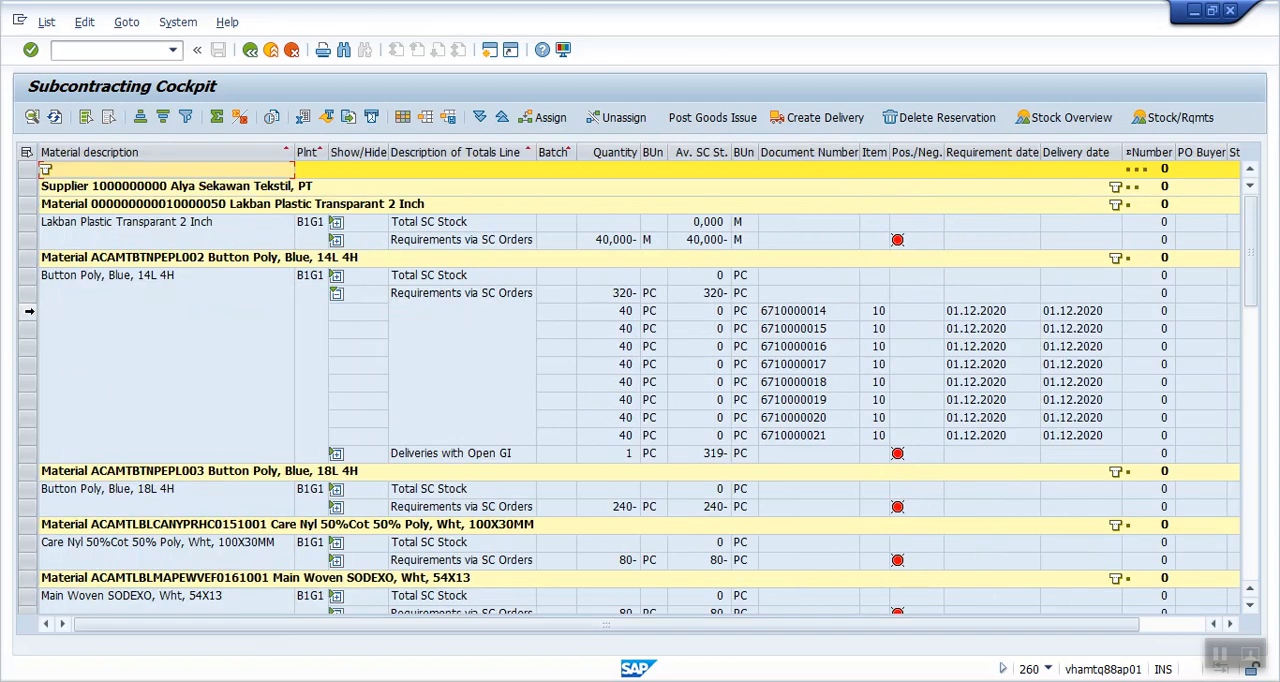
- Start creating a delivery for the first three purchase orders listed under Button Poly, Blue, 14L 4H
left_click(28, 314)
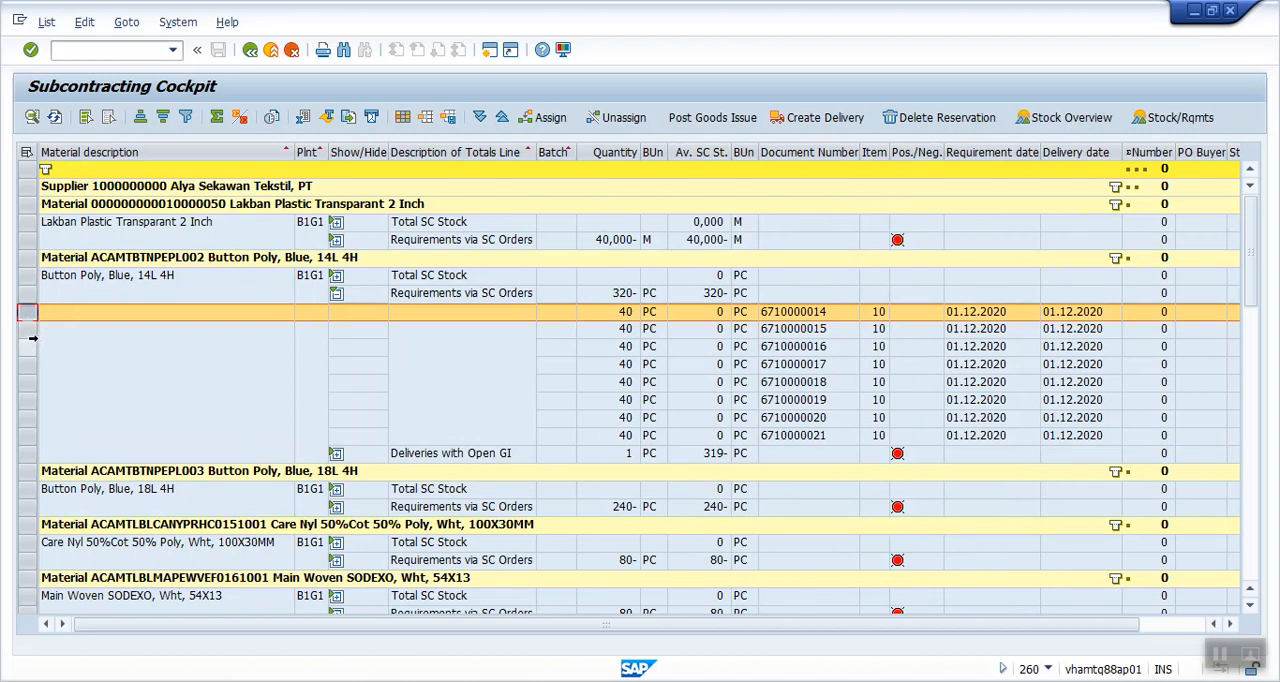
left_click(30, 347, "shift")
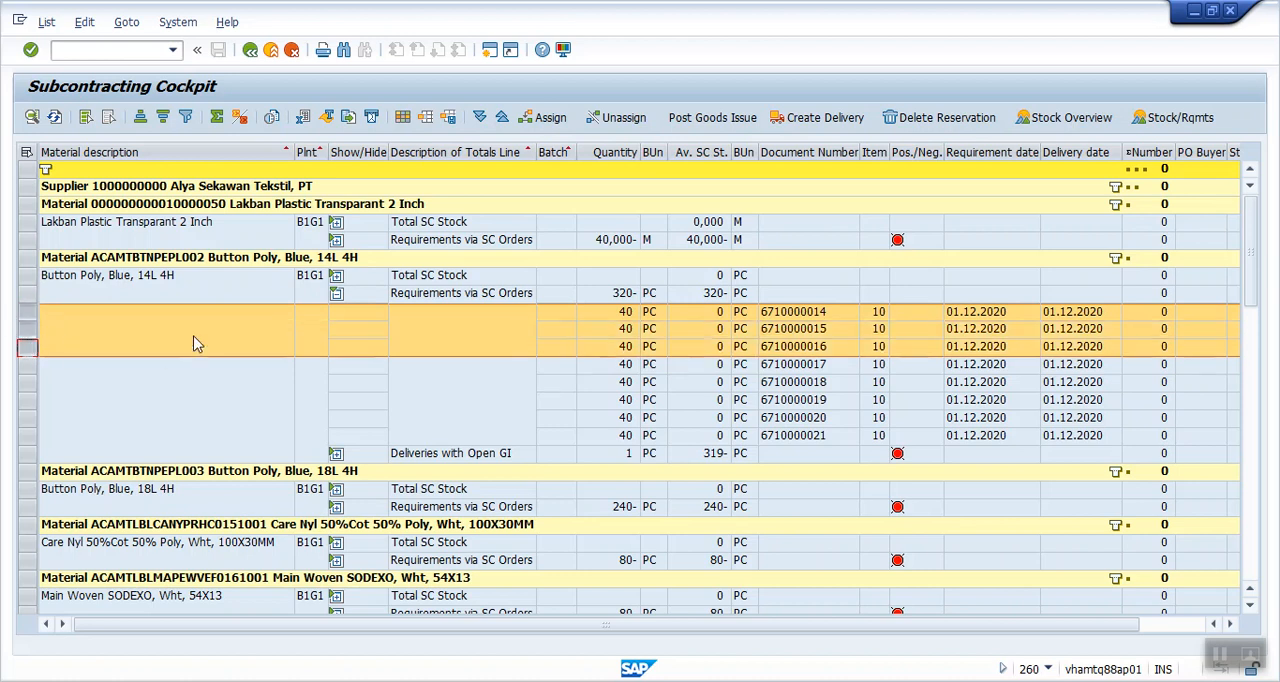
left_click(803, 121)
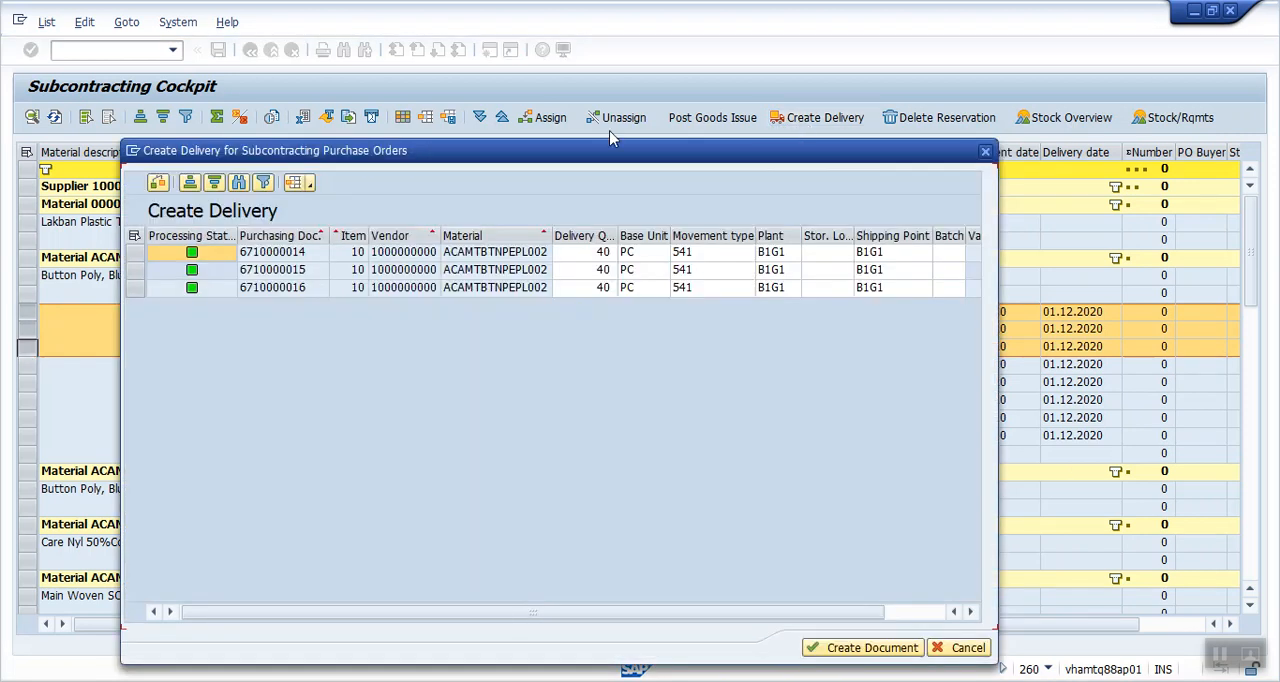
left_click_drag(520, 158, 542, 158)
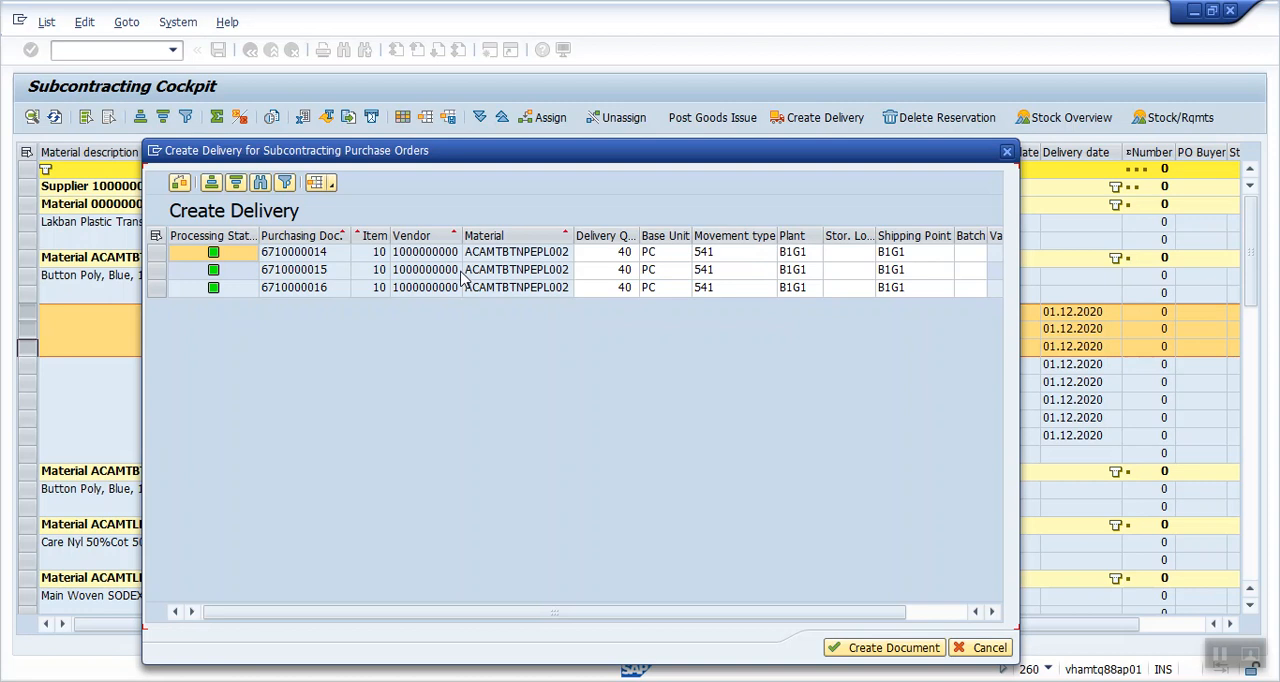
- Select all proposed delivery lines, create the delivery document and close the resulting message log
left_click(155, 237)
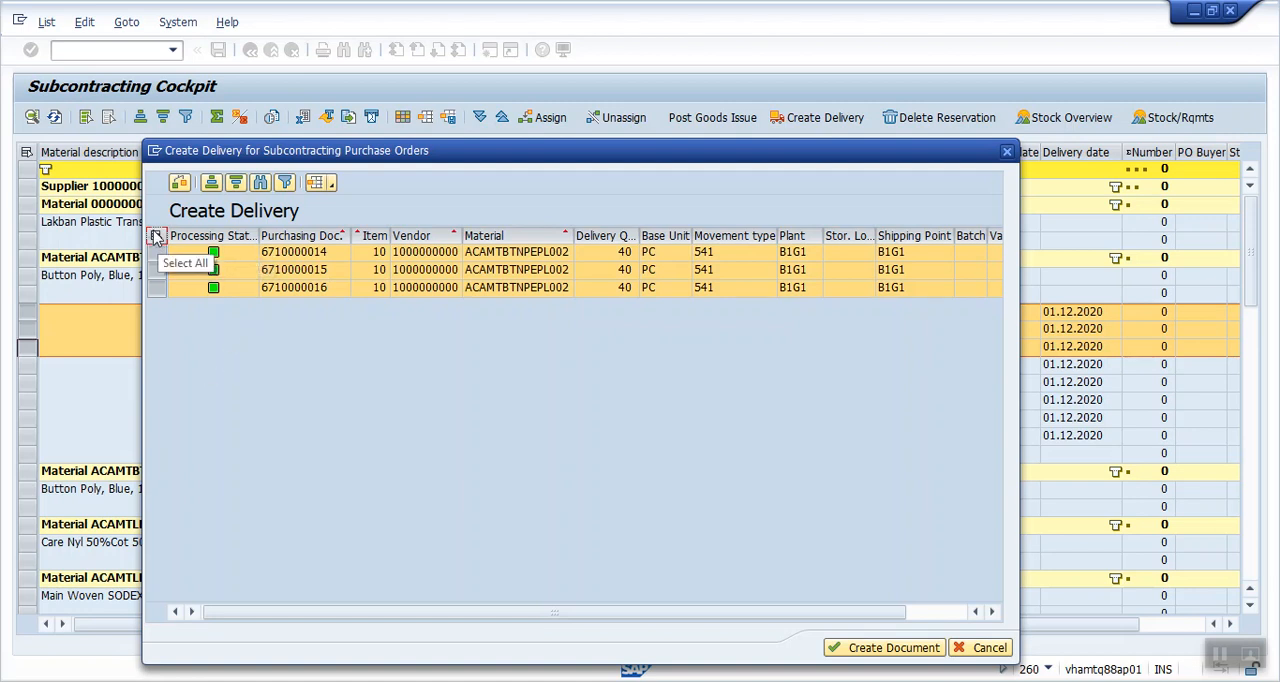
left_click(156, 237)
left_click(156, 237)
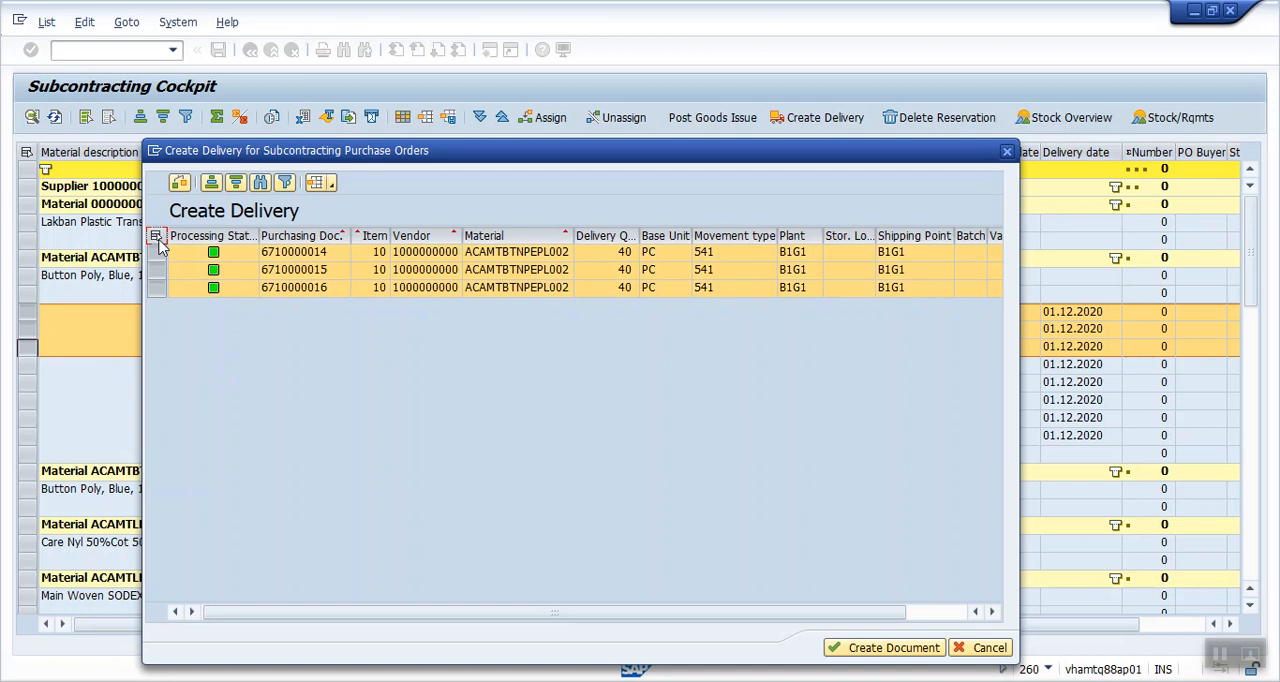
left_click(863, 650)
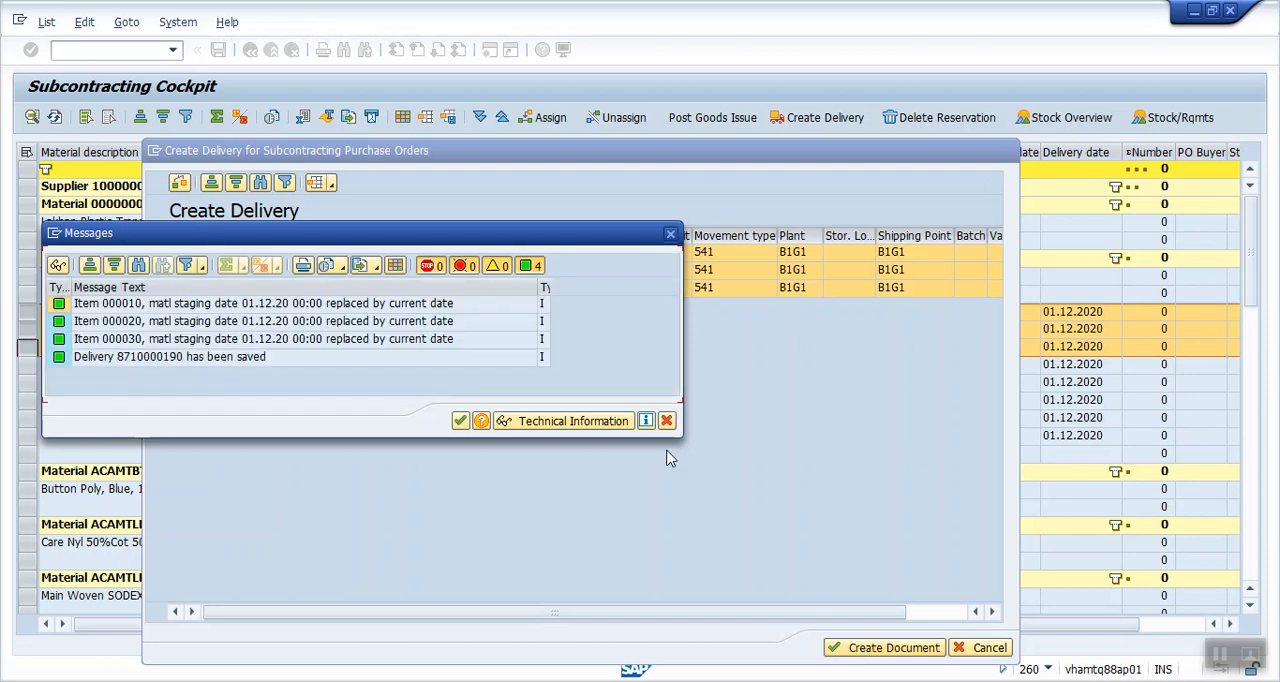
left_click_drag(291, 241, 457, 227)
left_click(282, 348)
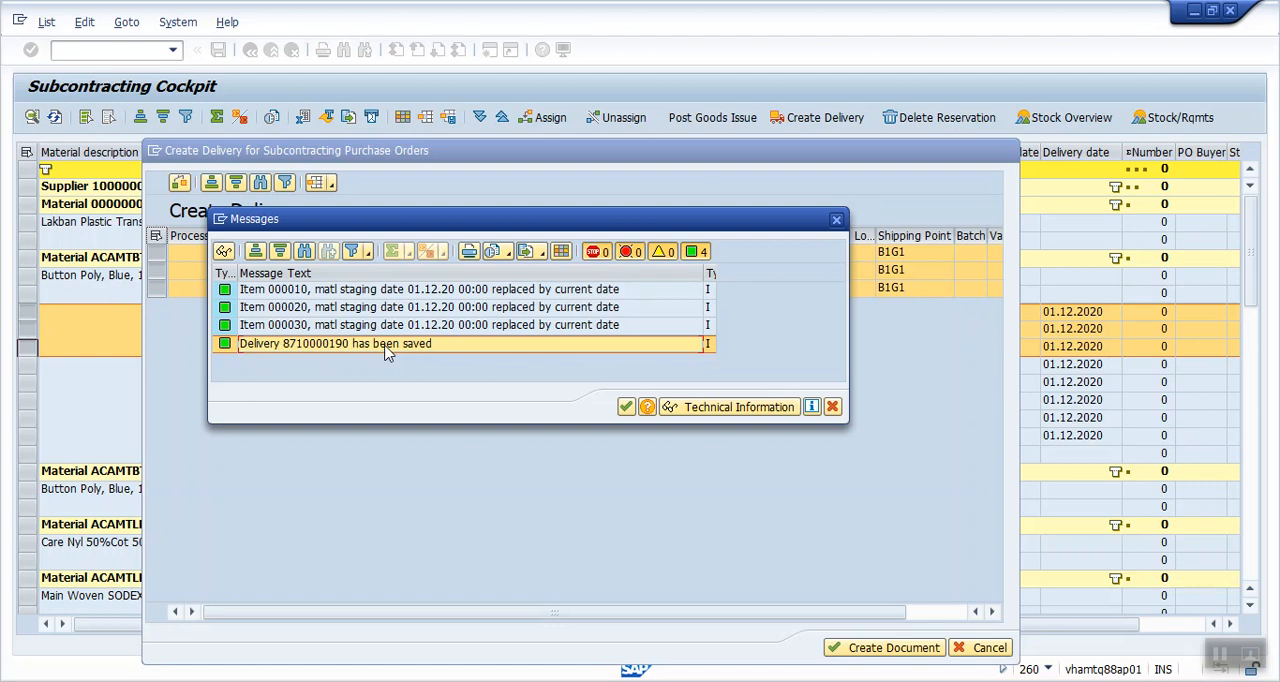
left_click(627, 406)
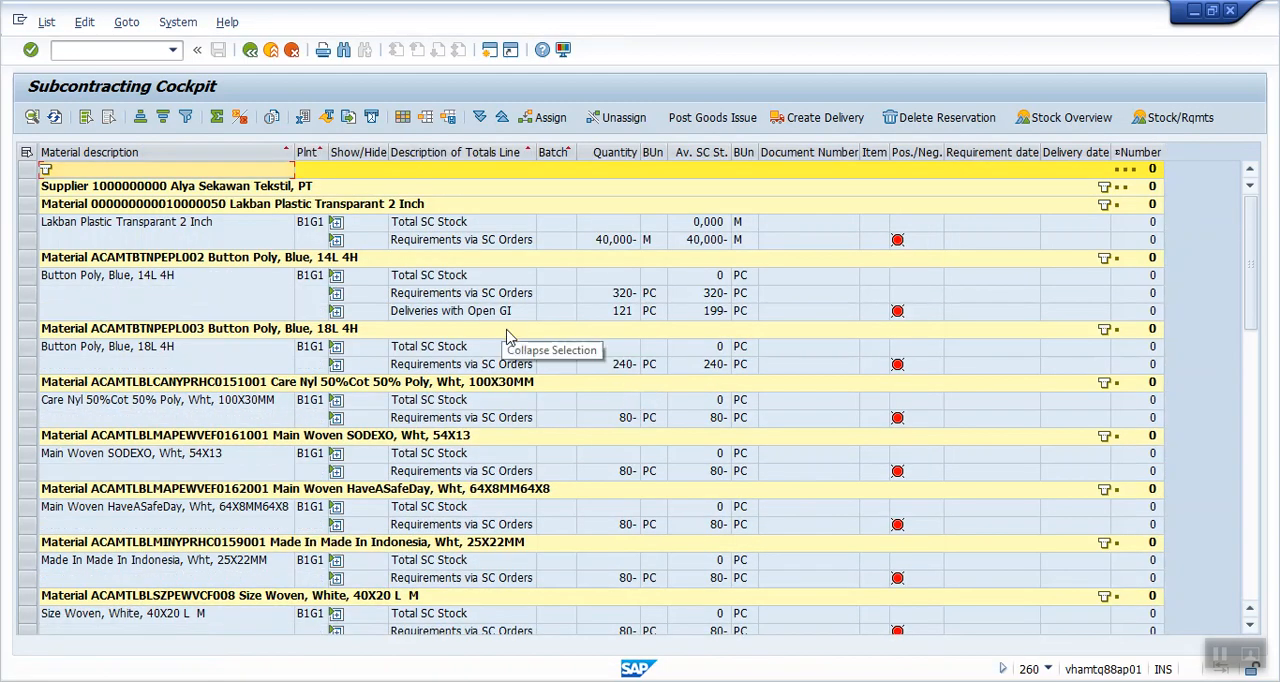
- Try to create a delivery from the Stock Details line of Tape Poly Spin, White, 5MM under supplier Alpha Indotama, CV
scroll(600, 420, "down", 8)
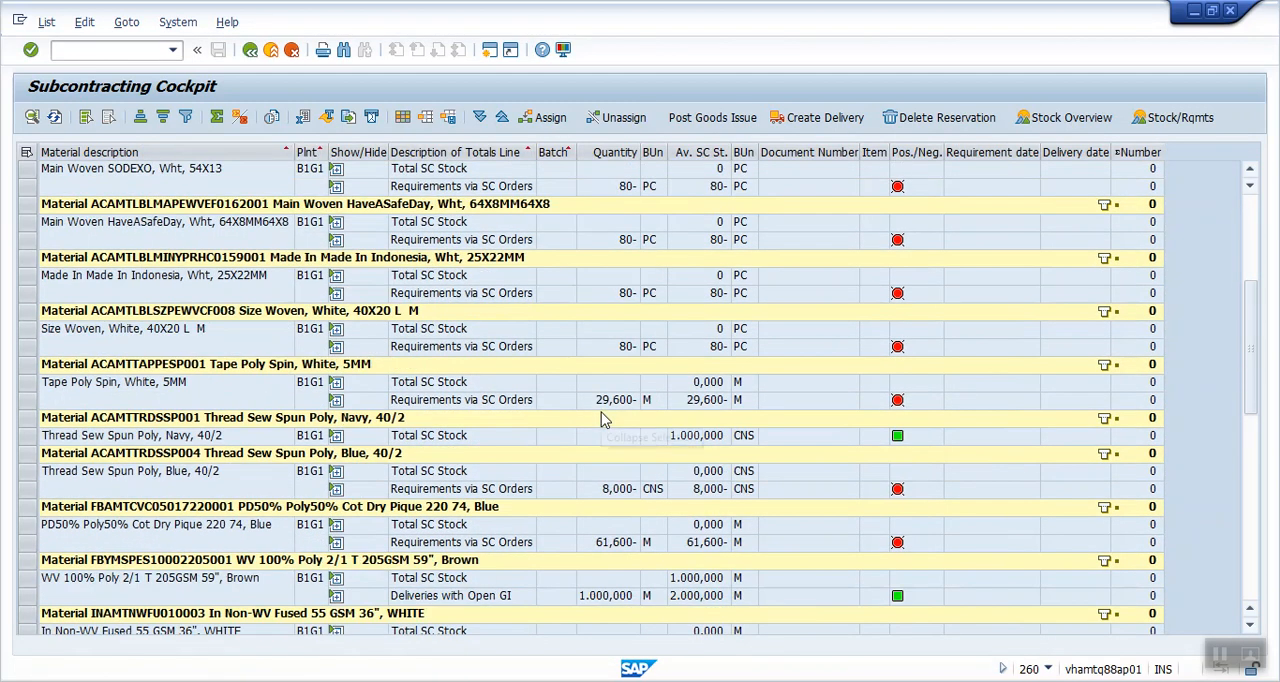
scroll(604, 419, "down", 3)
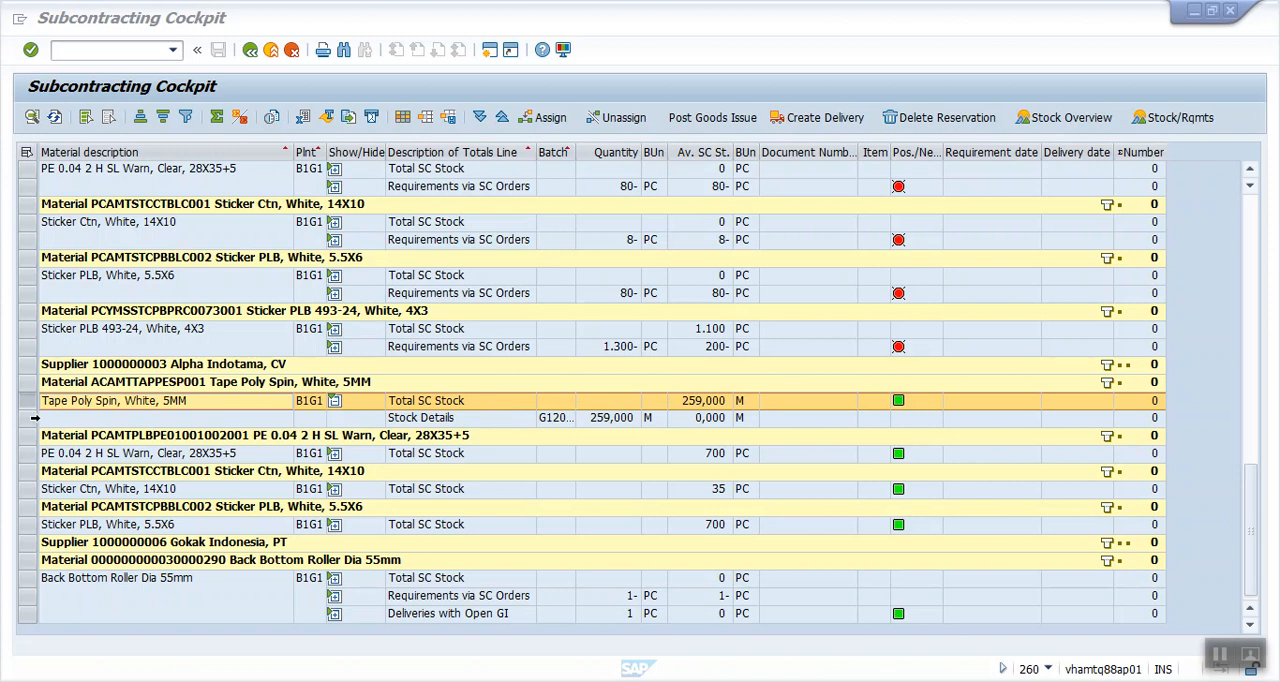
left_click(34, 417)
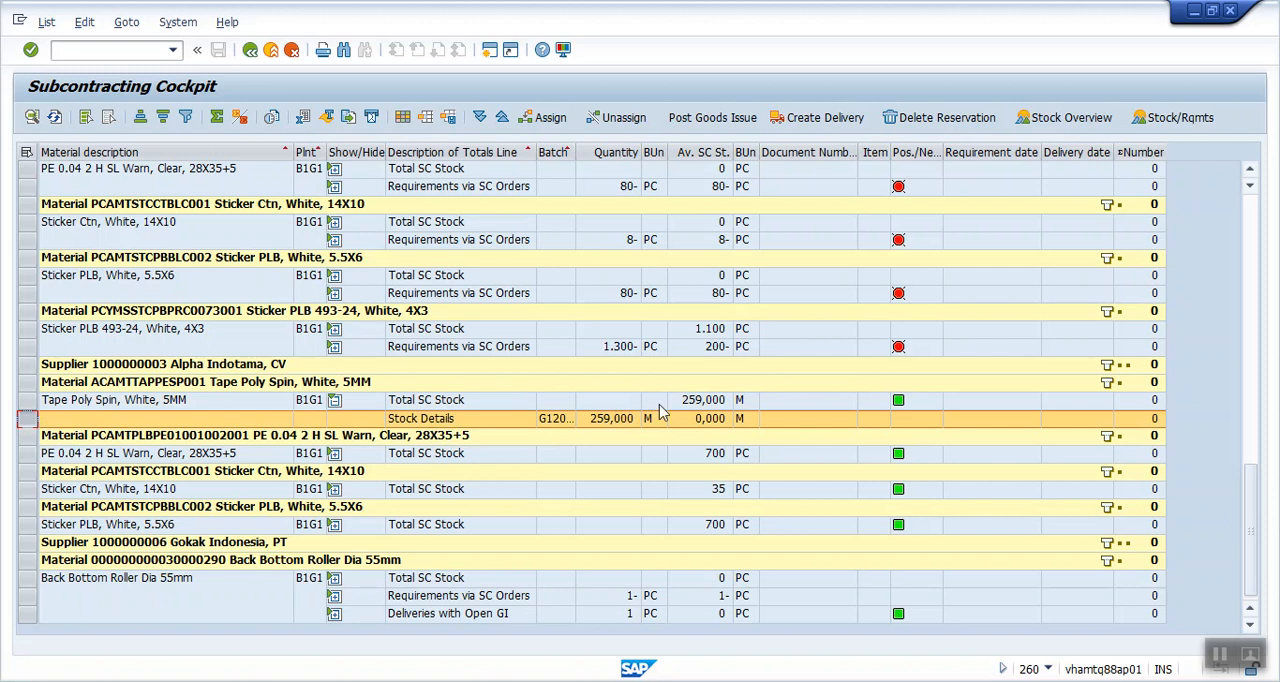
left_click(800, 121)
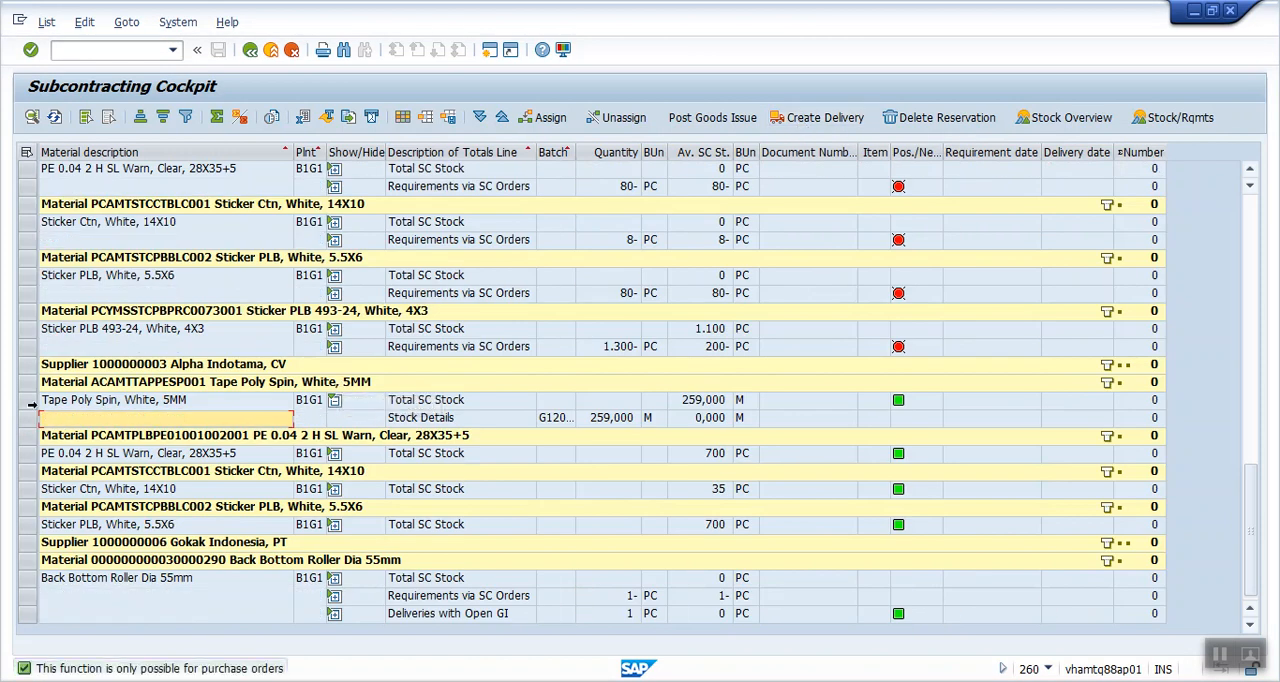
- Start creating a delivery from the Total SC Stock line of Tape Poly Spin, White, 5MM under supplier Alpha Indotama, CV
left_click(33, 400)
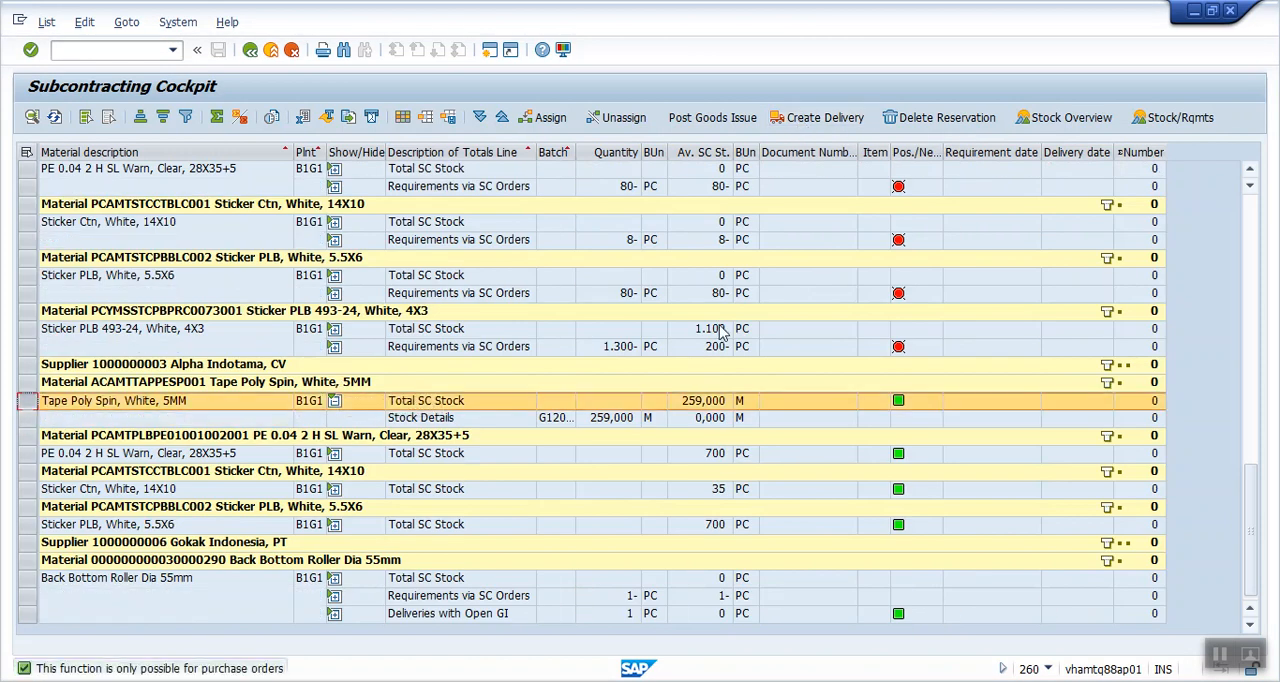
left_click(846, 120)
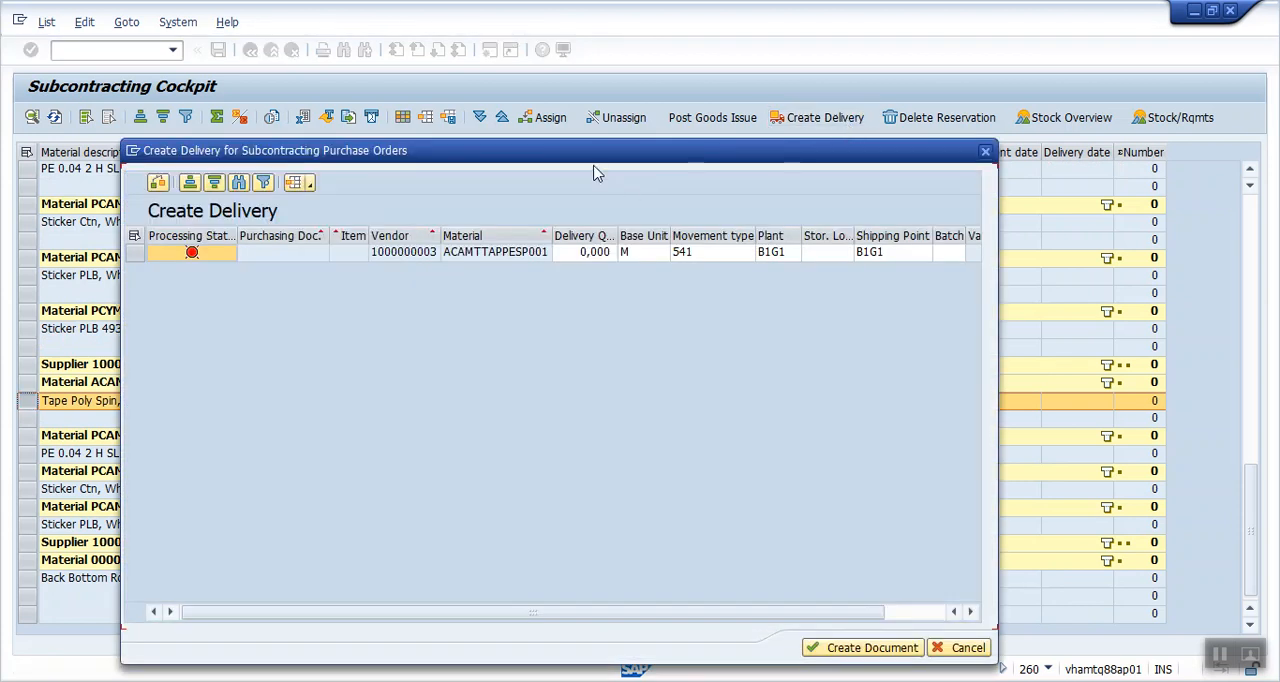
left_click_drag(670, 158, 786, 148)
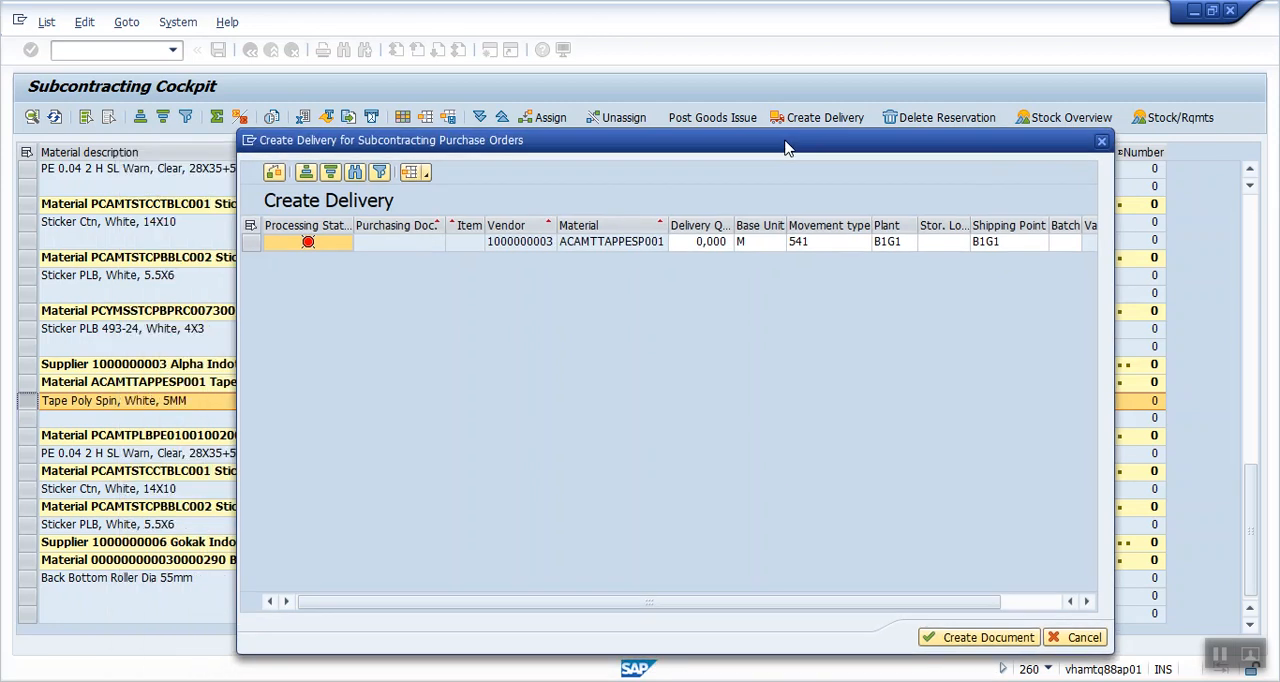
- Set the proposed line's delivery quantity to 100 M and its movement type to 542
left_click(706, 250)
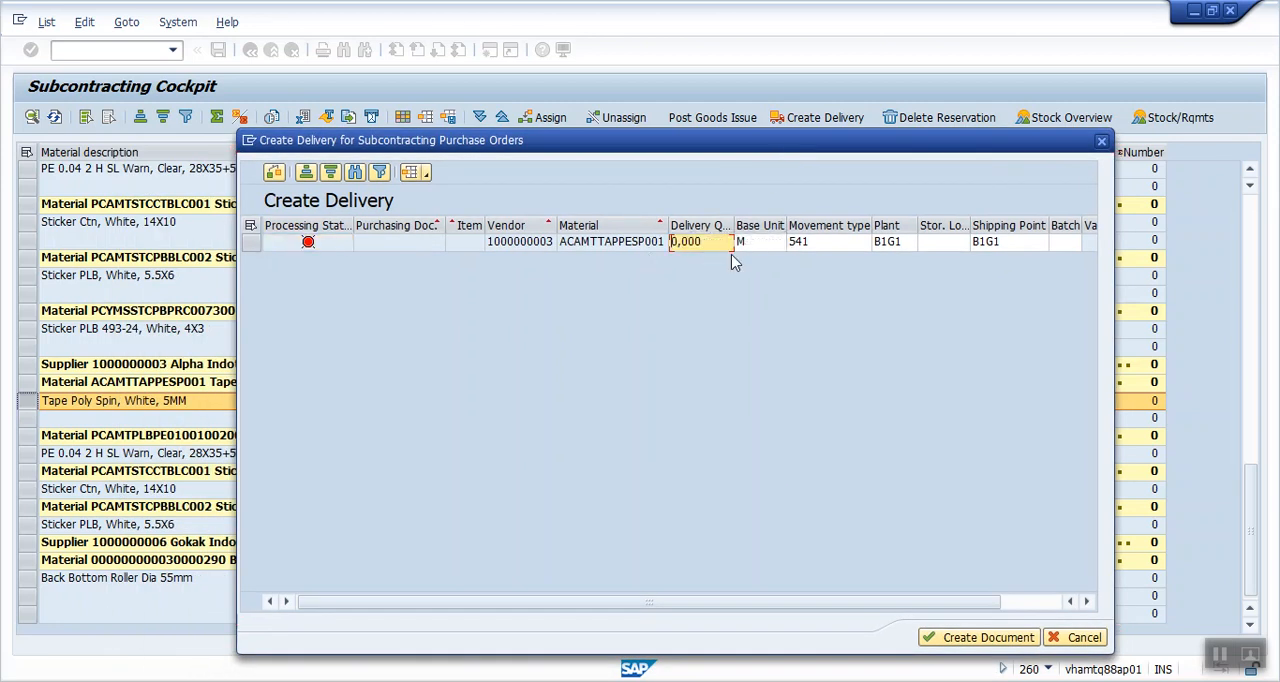
left_click_drag(706, 247, 624, 233)
type("10")
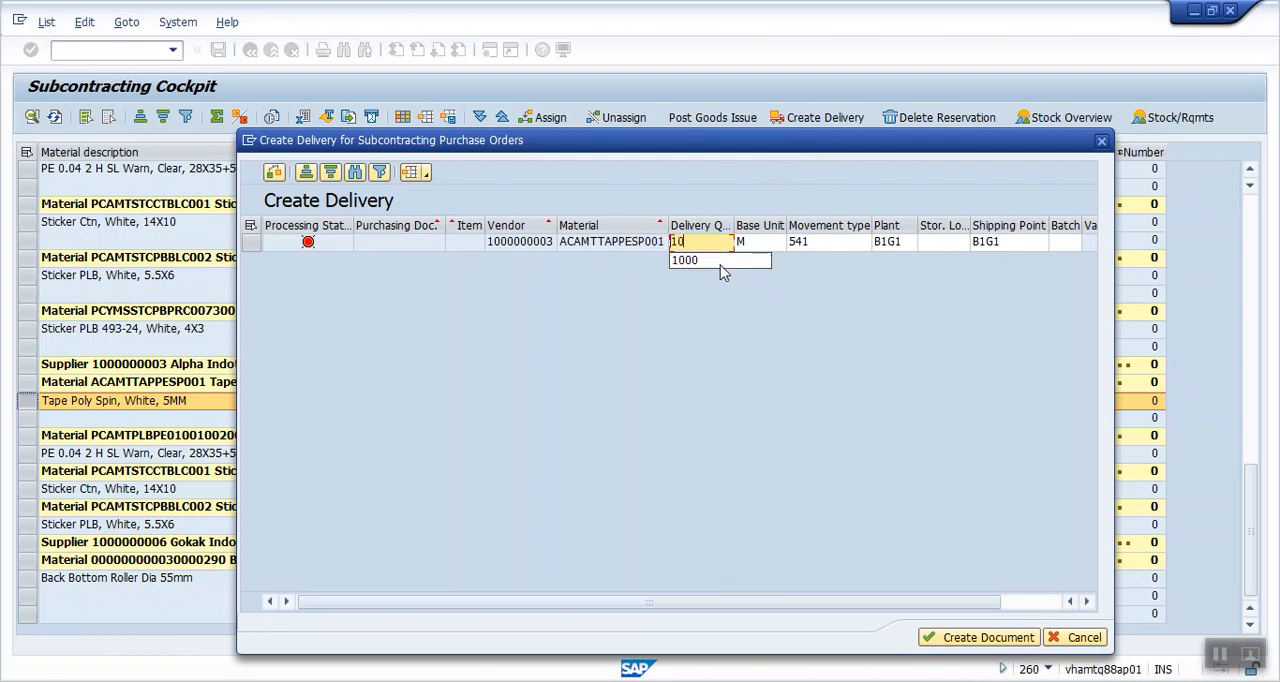
type("0")
left_click(812, 242)
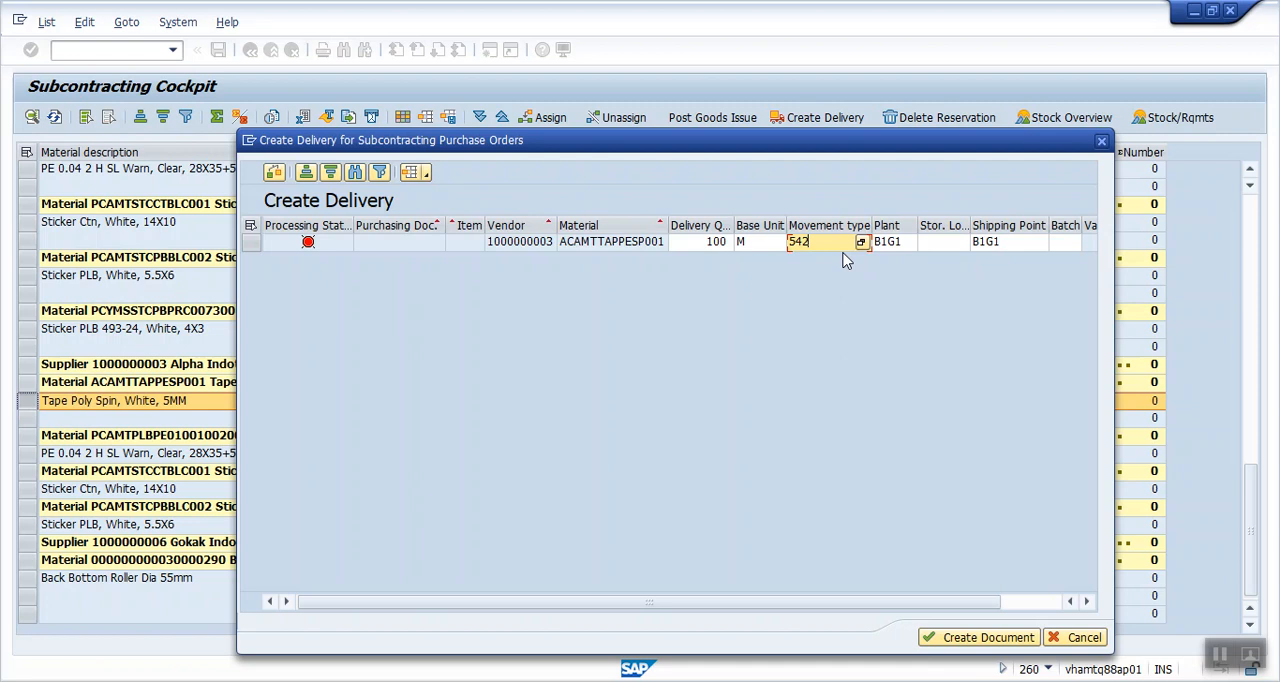
key("Return")
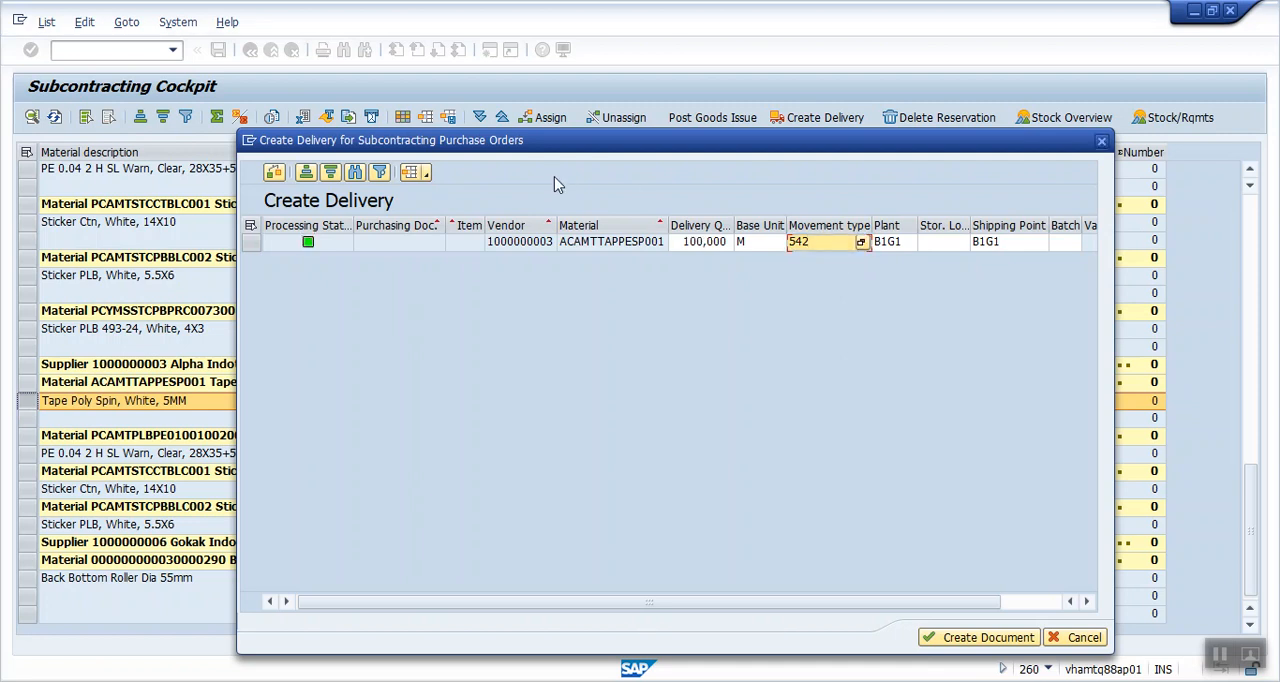
- Select the 542 delivery line for Tape Poly Spin, create its delivery document and close the message log
left_click(253, 228)
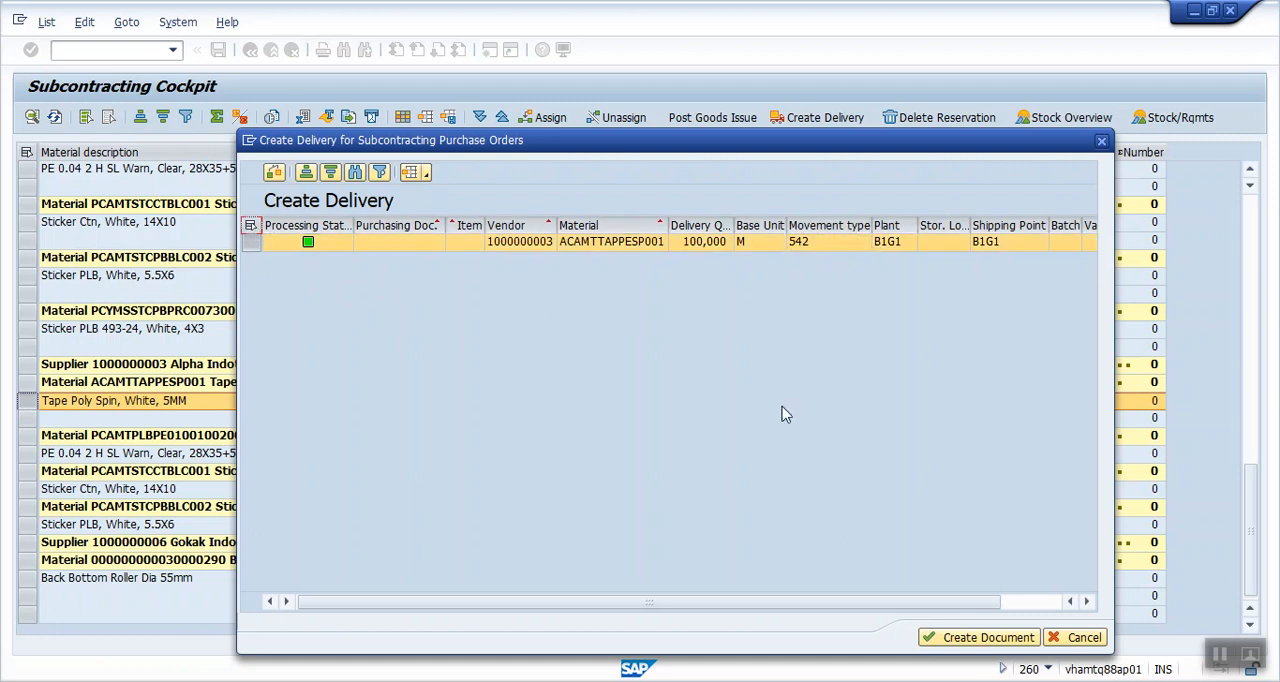
left_click(966, 637)
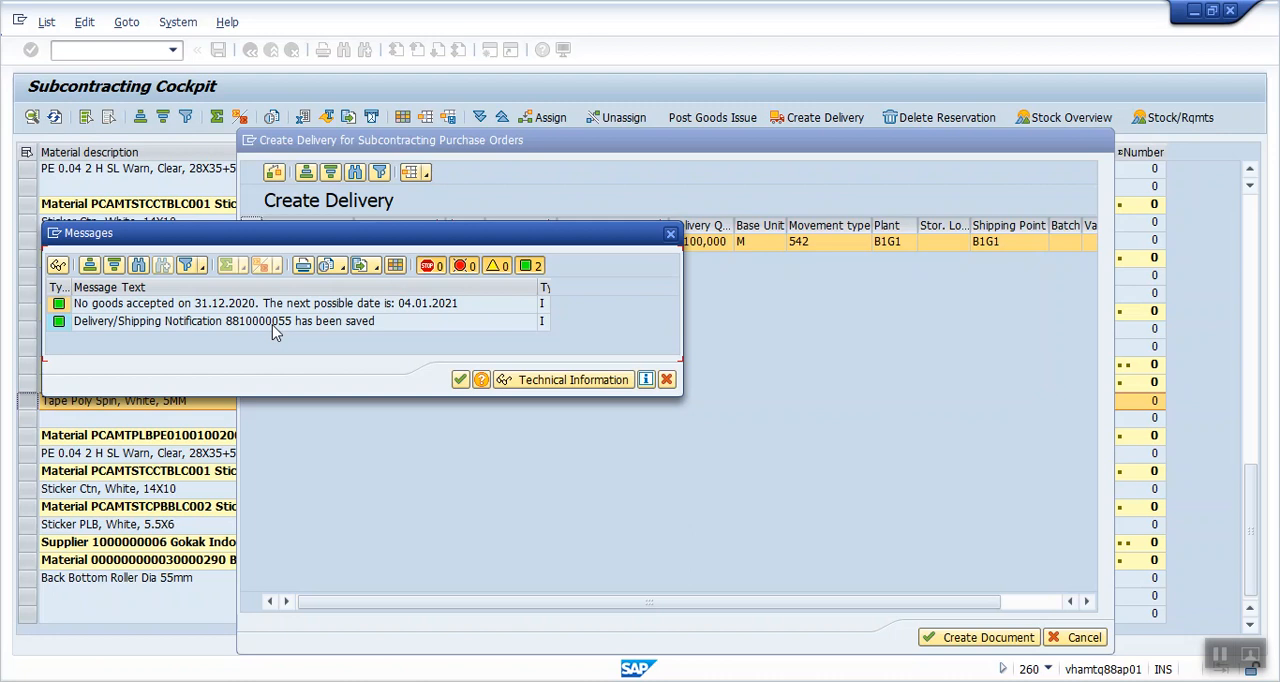
left_click(460, 380)
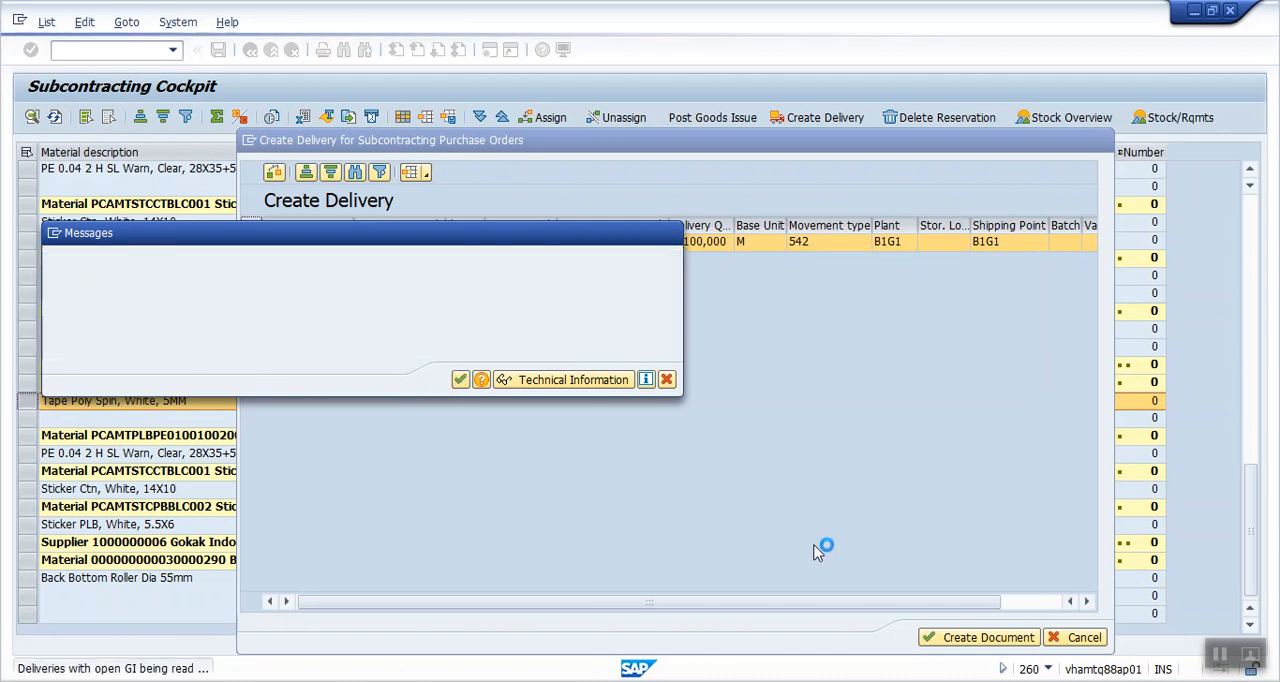